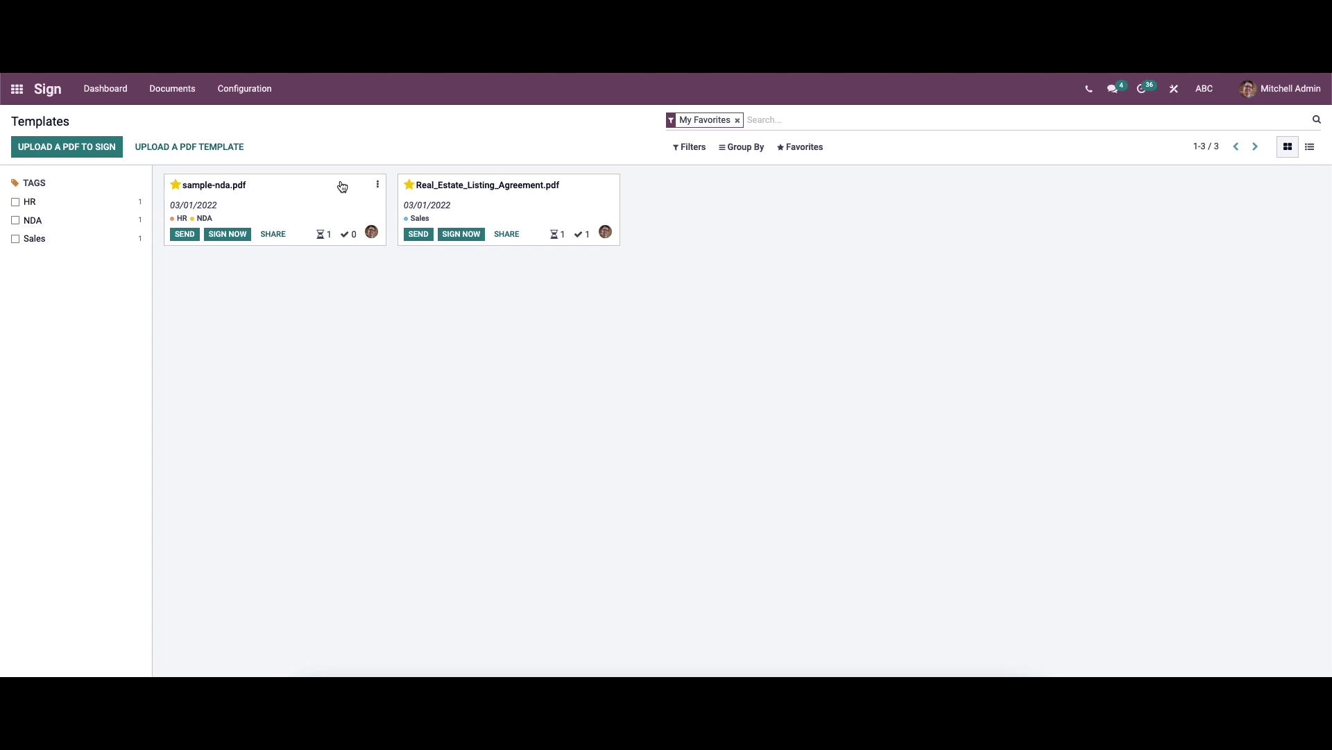
Upload Employment Contract.pdf from the Documents folder as a new PDF template
{"action": "left_click", "coordinate": [189, 148]}
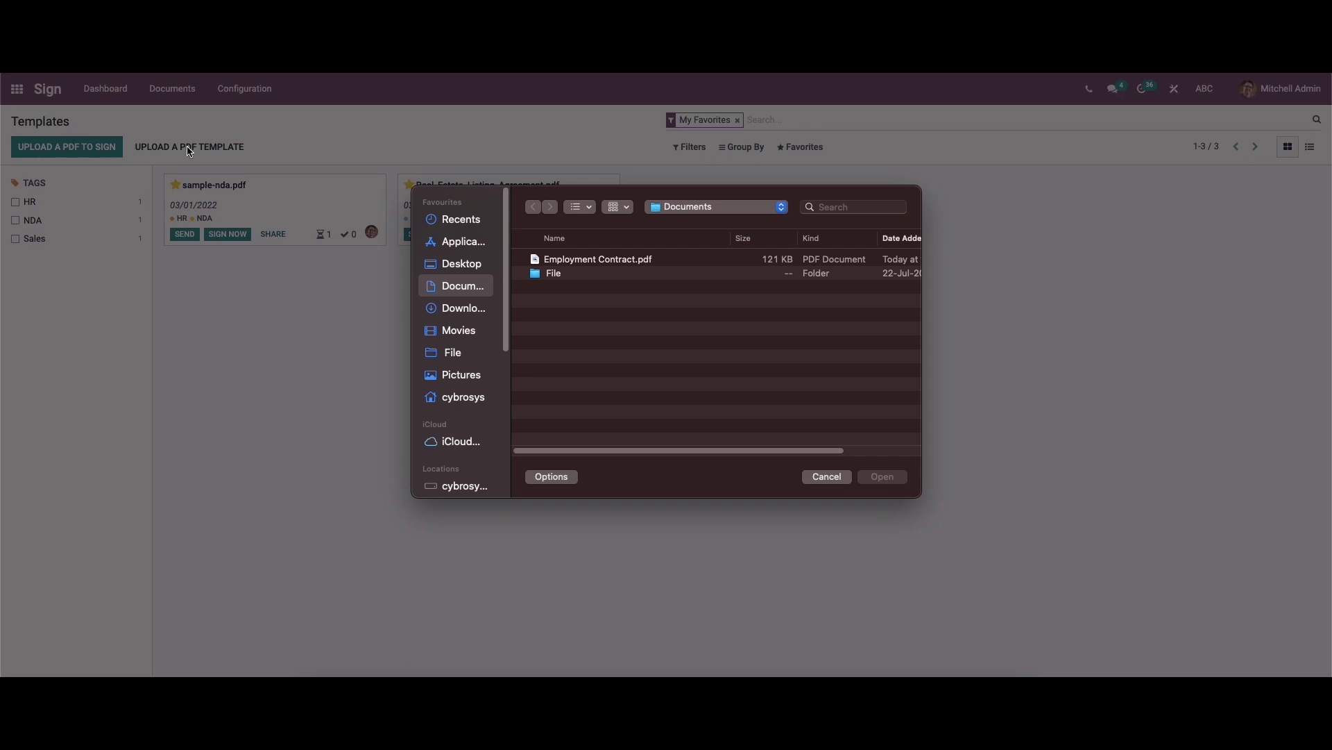
{"action": "left_click", "coordinate": [673, 259]}
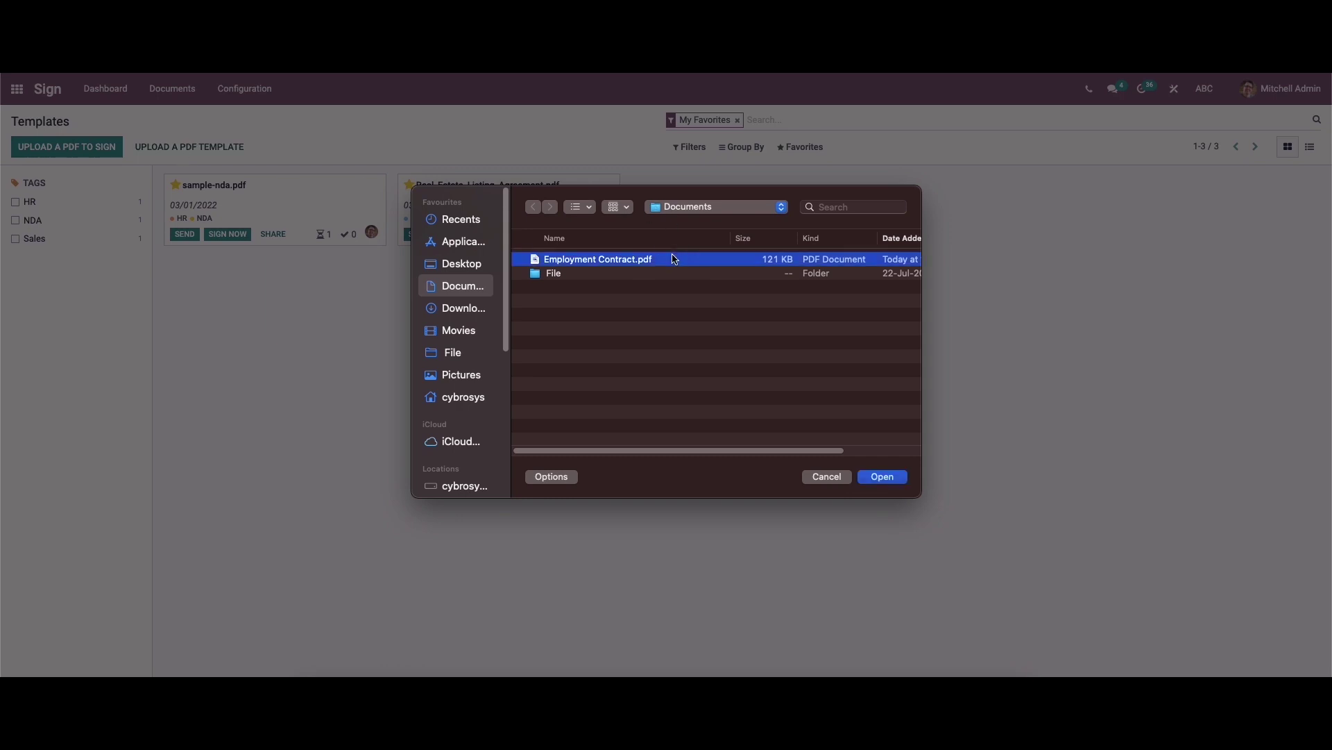
{"action": "left_click", "coordinate": [873, 478]}
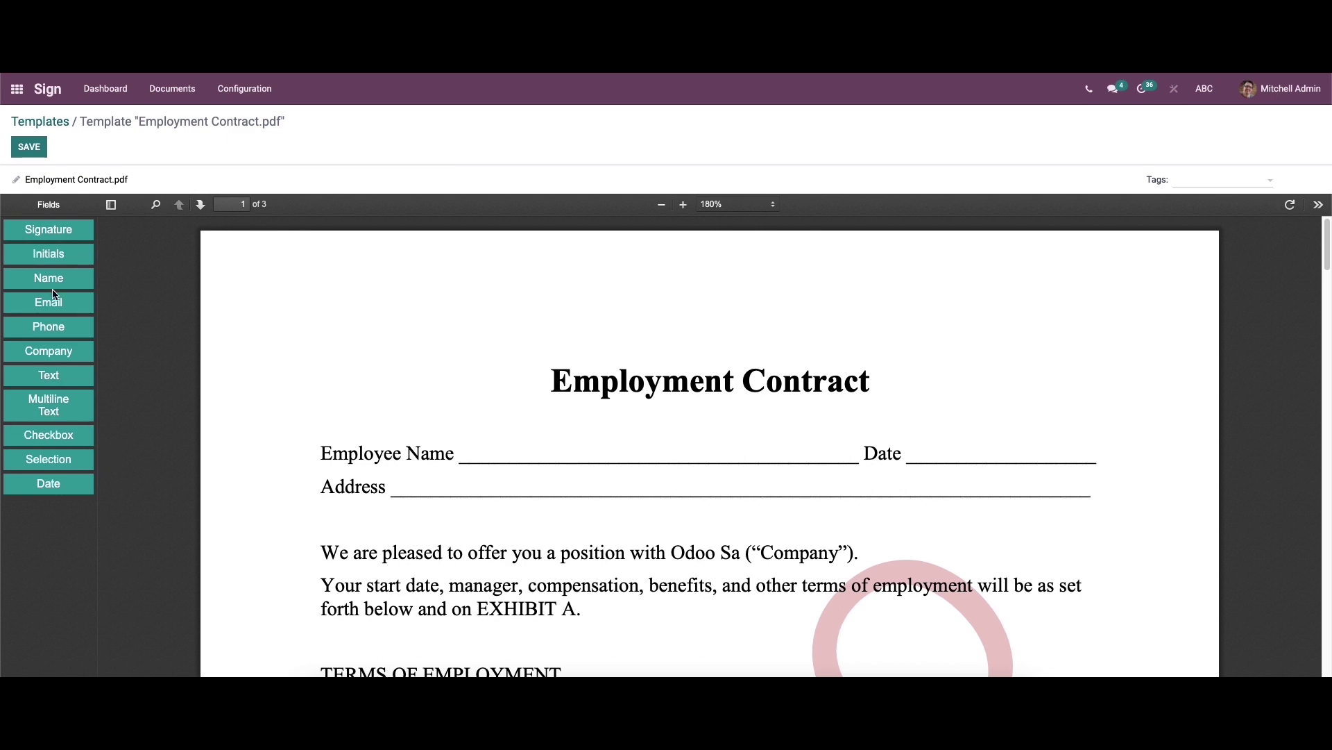
Place a Name field on the contract's Employee Name line
{"action": "left_click_drag", "start_coordinate": [43, 279], "coordinate": [514, 456]}
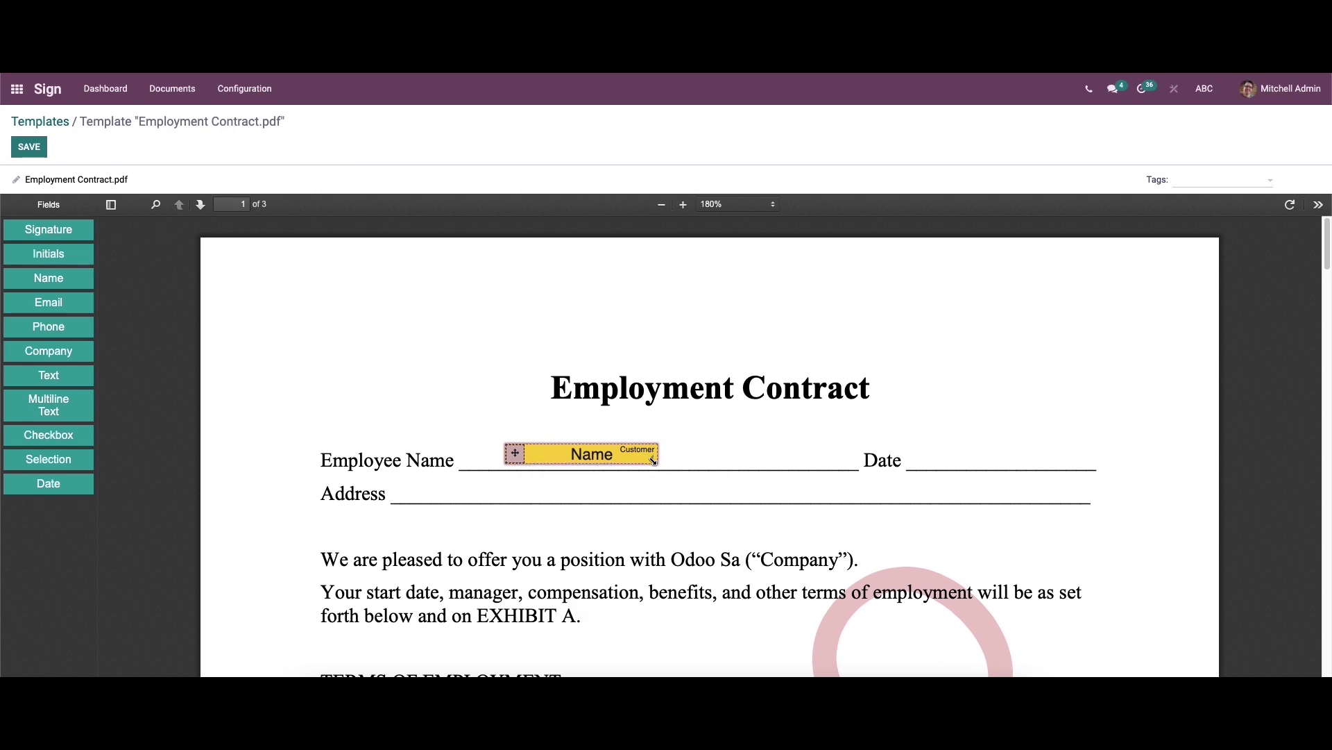
Widen the Name field along the name line and set Filled by to Employee
{"action": "left_click_drag", "start_coordinate": [652, 457], "coordinate": [805, 462]}
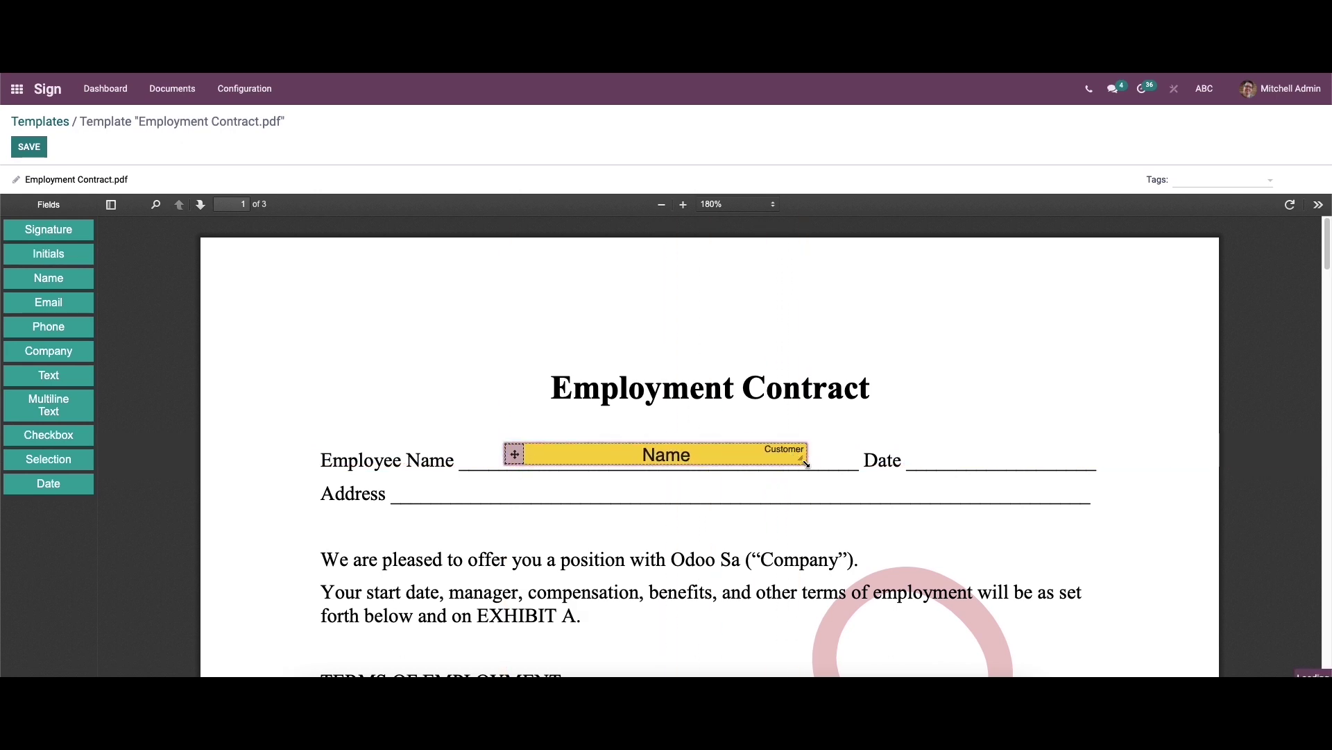
{"action": "left_click", "coordinate": [791, 450]}
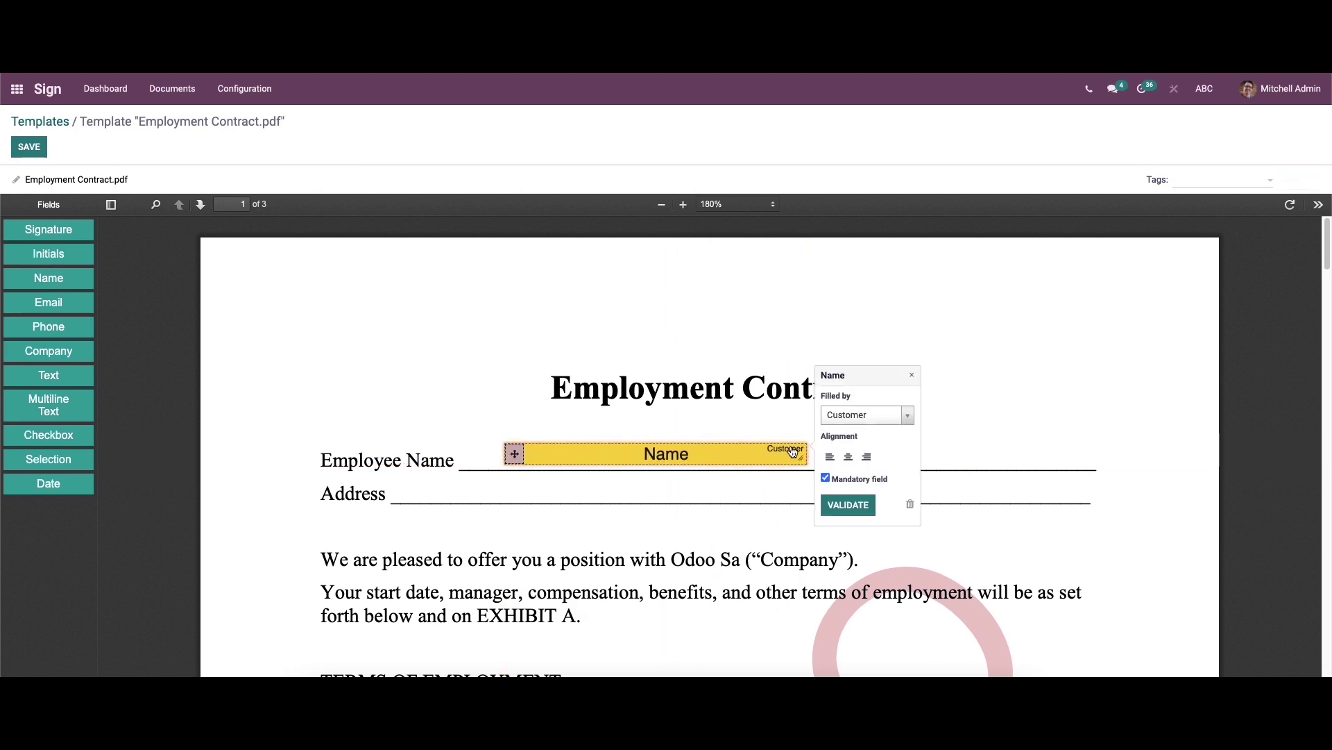
{"action": "left_click", "coordinate": [908, 419]}
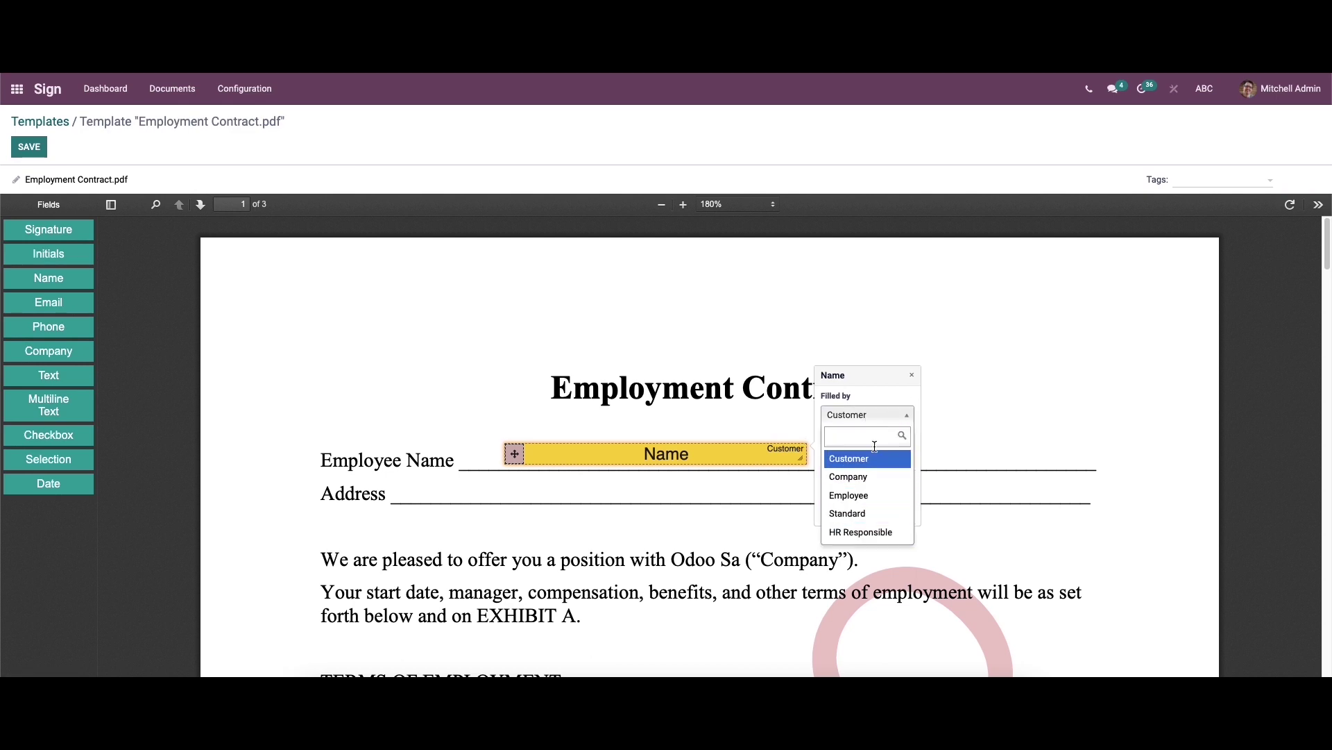
{"action": "left_click", "coordinate": [864, 497]}
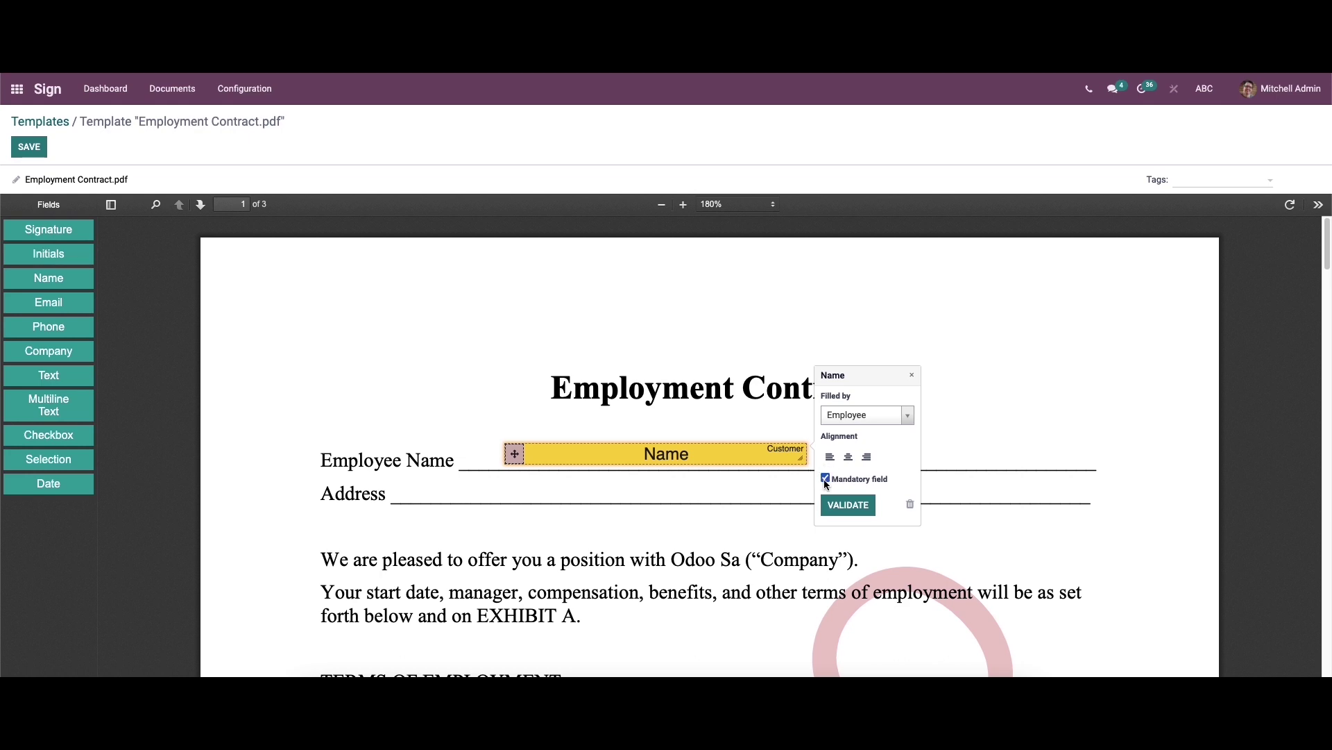
{"action": "left_click", "coordinate": [853, 510]}
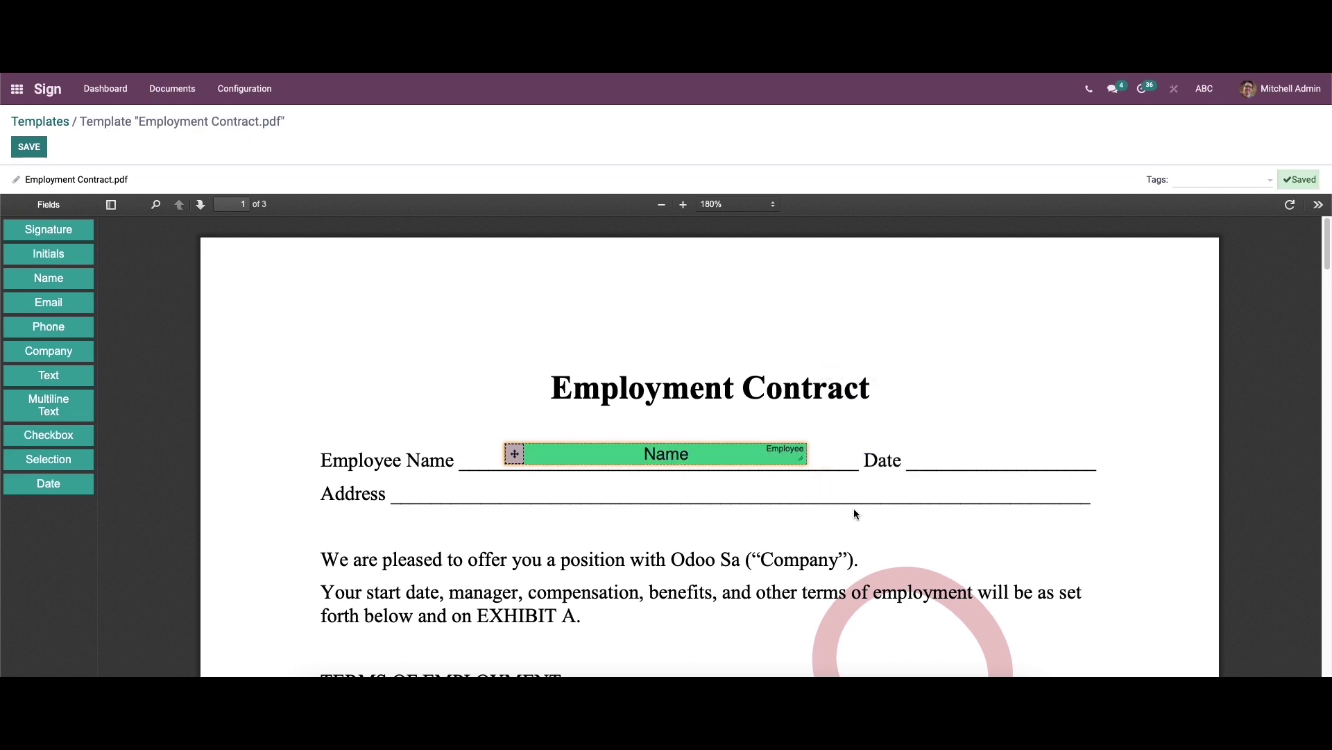
Add a Date field on the Date line and a Text field on the Address line
{"action": "left_click_drag", "start_coordinate": [45, 482], "coordinate": [931, 451]}
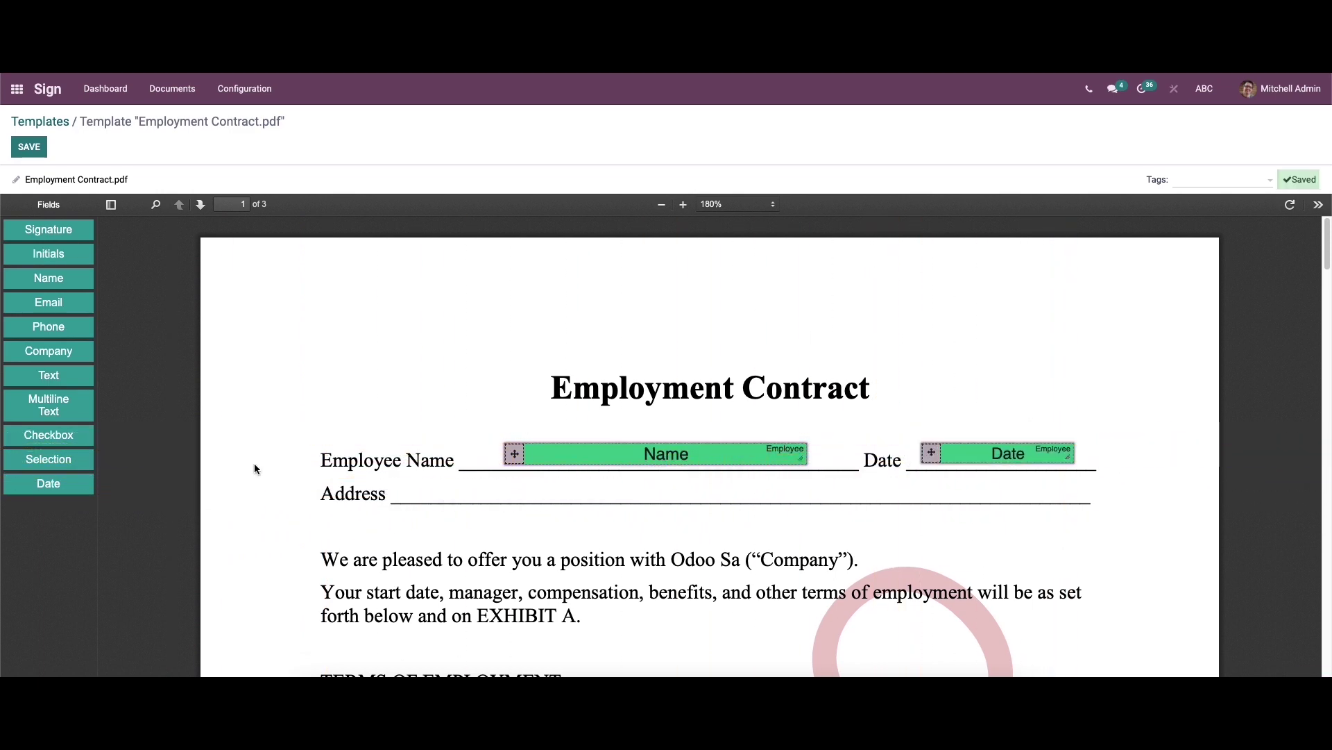
{"action": "left_click_drag", "start_coordinate": [46, 374], "coordinate": [445, 494]}
{"action": "left_click", "coordinate": [510, 496]}
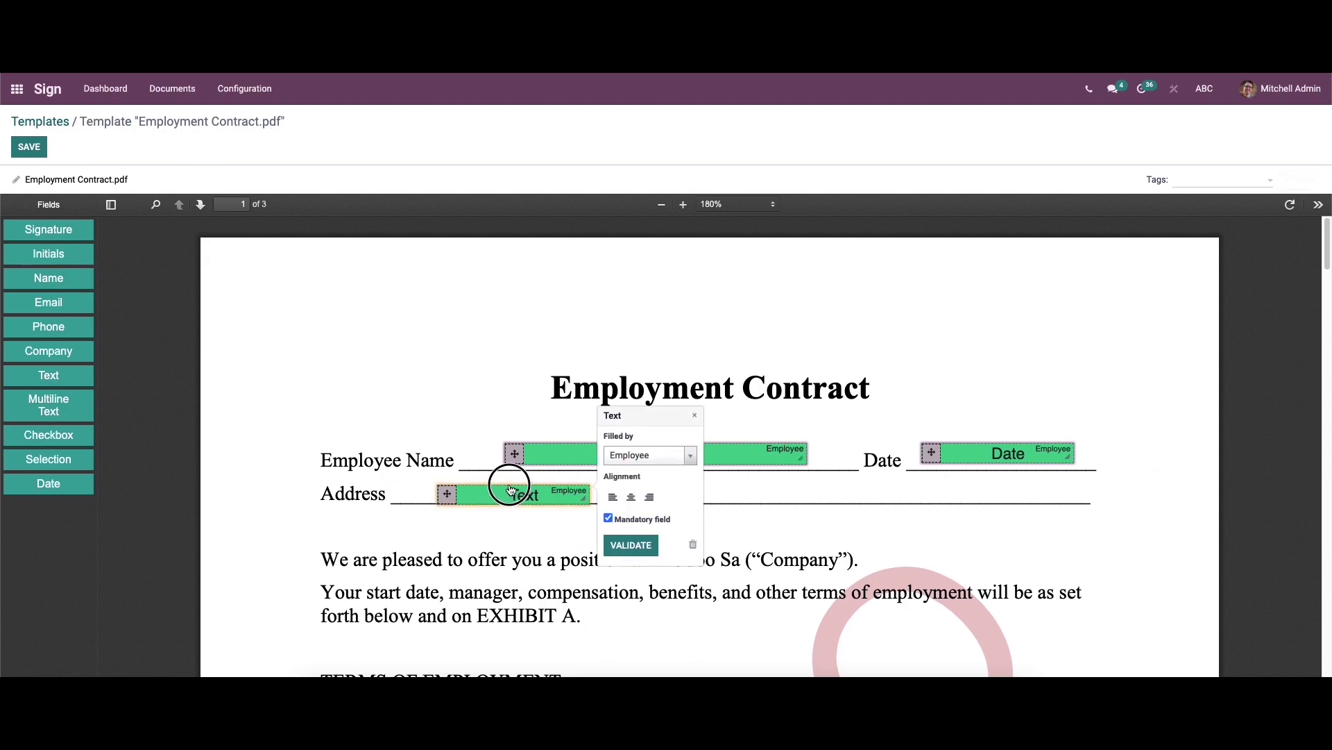
{"action": "left_click_drag", "start_coordinate": [446, 494], "coordinate": [446, 492]}
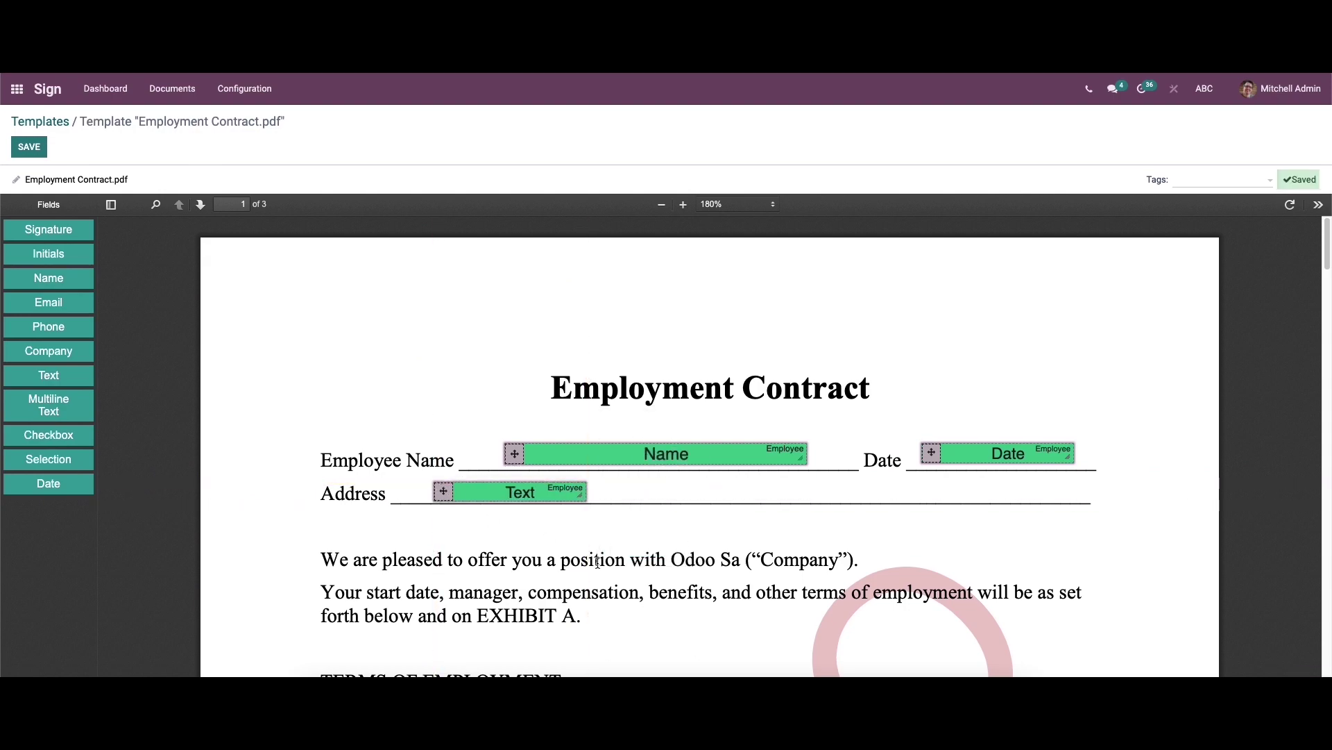
Put a Signature field and a Date field on page 3's Employee Signature line, then save
{"action": "scroll", "coordinate": [596, 559], "scroll_direction": "down", "scroll_amount": 15}
{"action": "scroll", "coordinate": [595, 560], "scroll_direction": "down", "scroll_amount": 10}
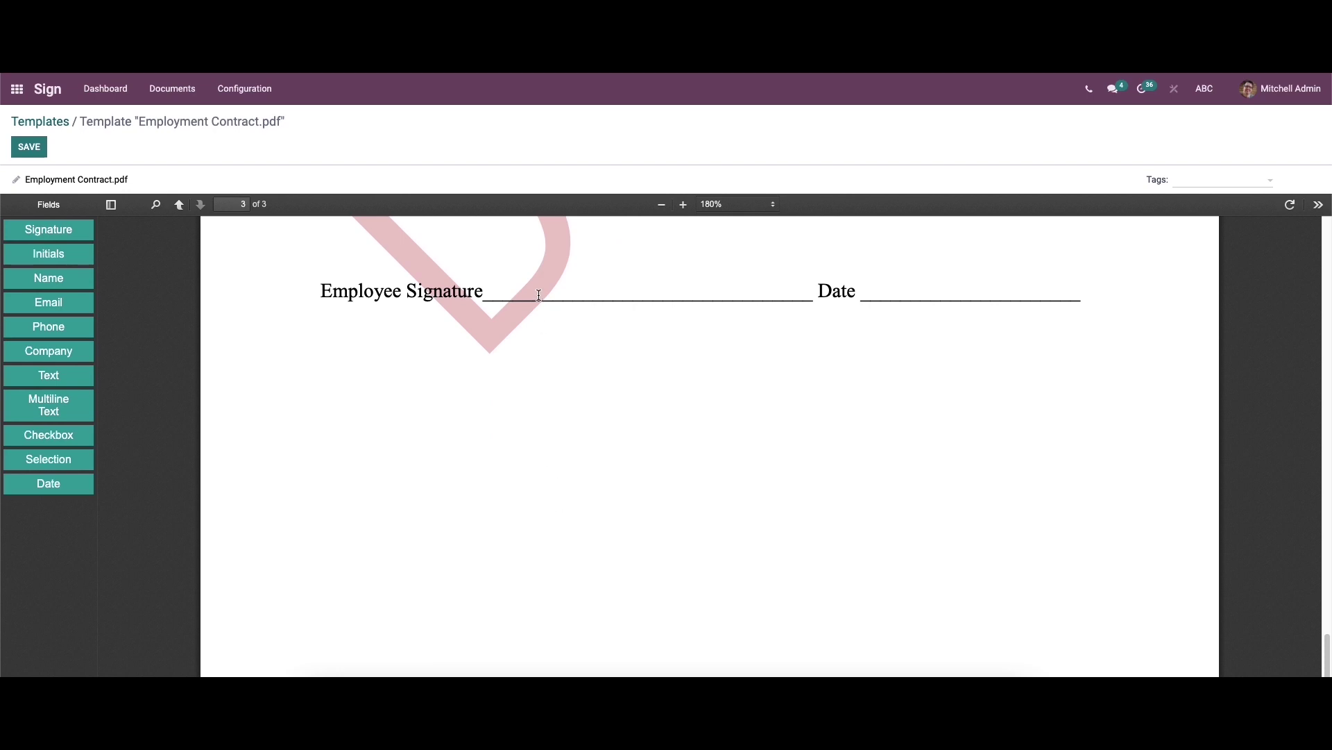
{"action": "mouse_move", "coordinate": [24, 229]}
{"action": "left_mouse_down"}
{"action": "mouse_move", "coordinate": [53, 247]}
{"action": "mouse_move", "coordinate": [478, 327]}
{"action": "mouse_move", "coordinate": [523, 297]}
{"action": "mouse_move", "coordinate": [545, 430]}
{"action": "left_mouse_up"}
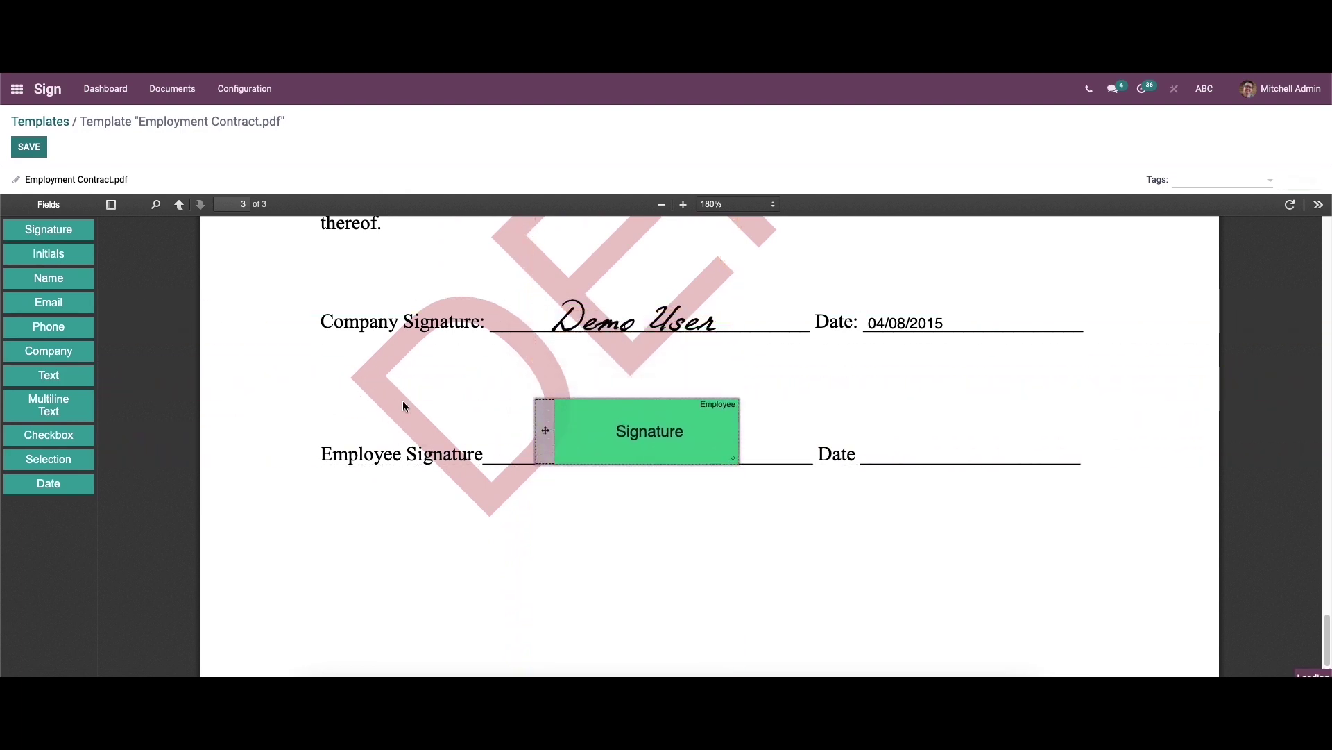
{"action": "left_click_drag", "start_coordinate": [45, 483], "coordinate": [897, 450]}
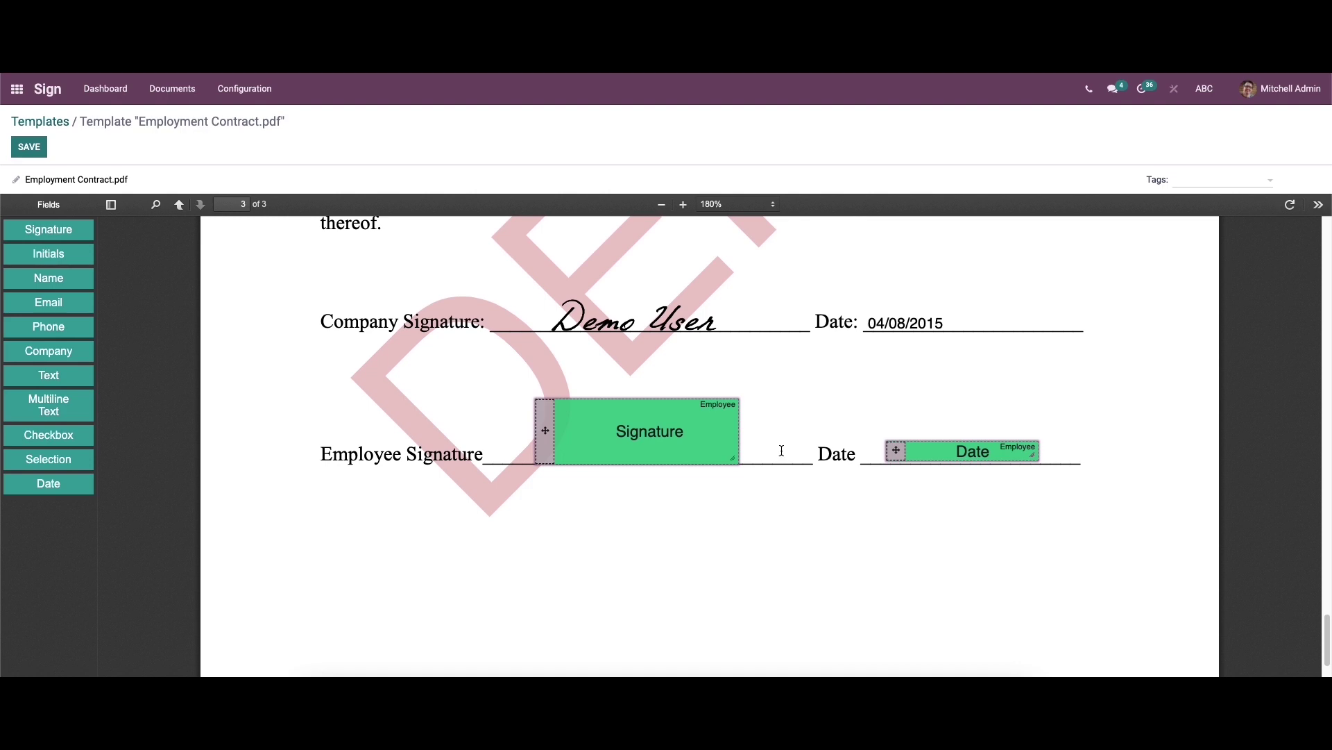
{"action": "left_click", "coordinate": [21, 147]}
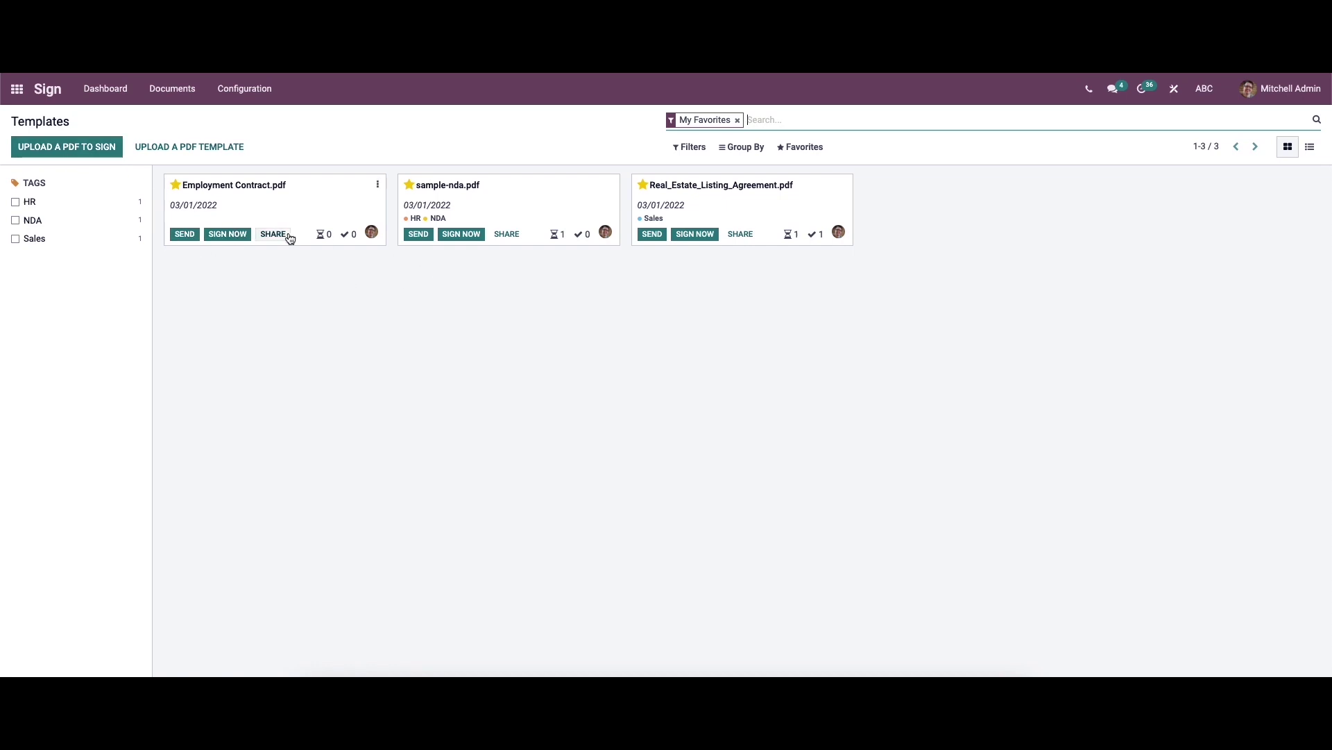
Open a signature request for Employment Contract.pdf, check the copy options, then cancel it
{"action": "left_click", "coordinate": [181, 236]}
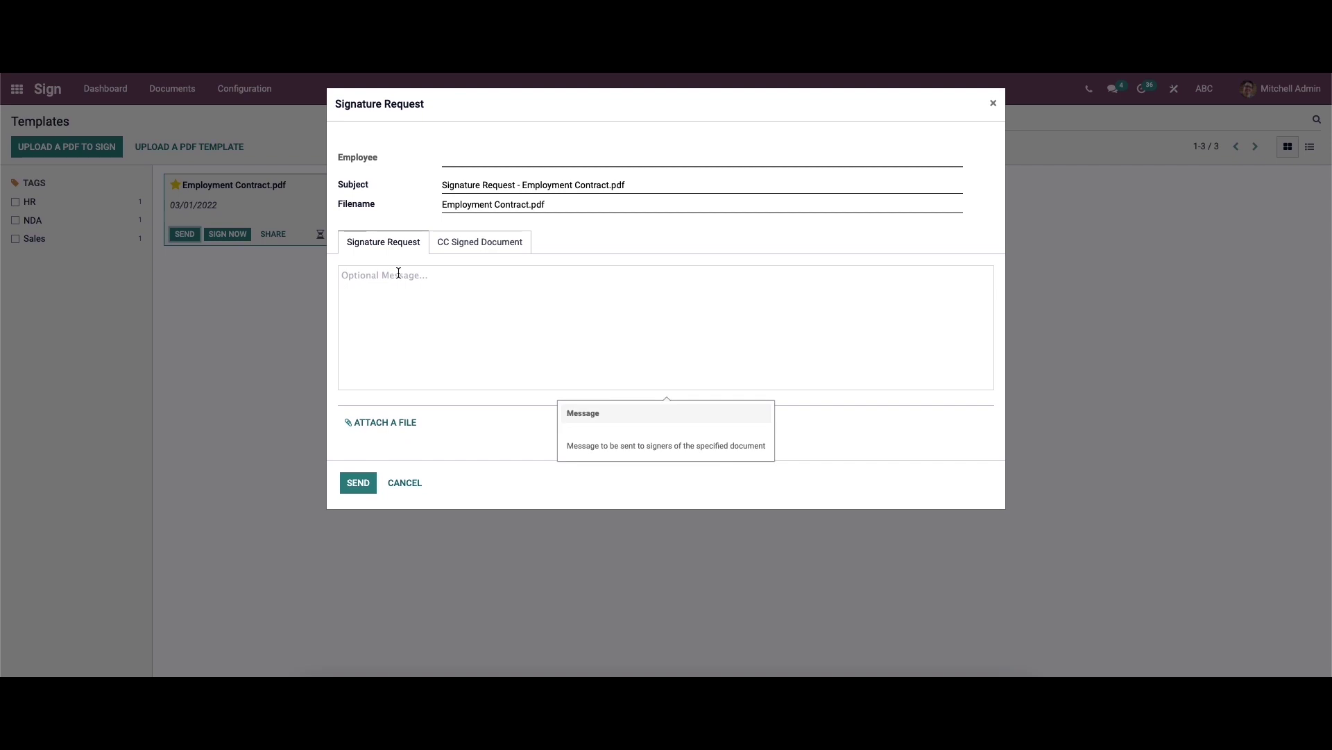
{"action": "left_click", "coordinate": [450, 248]}
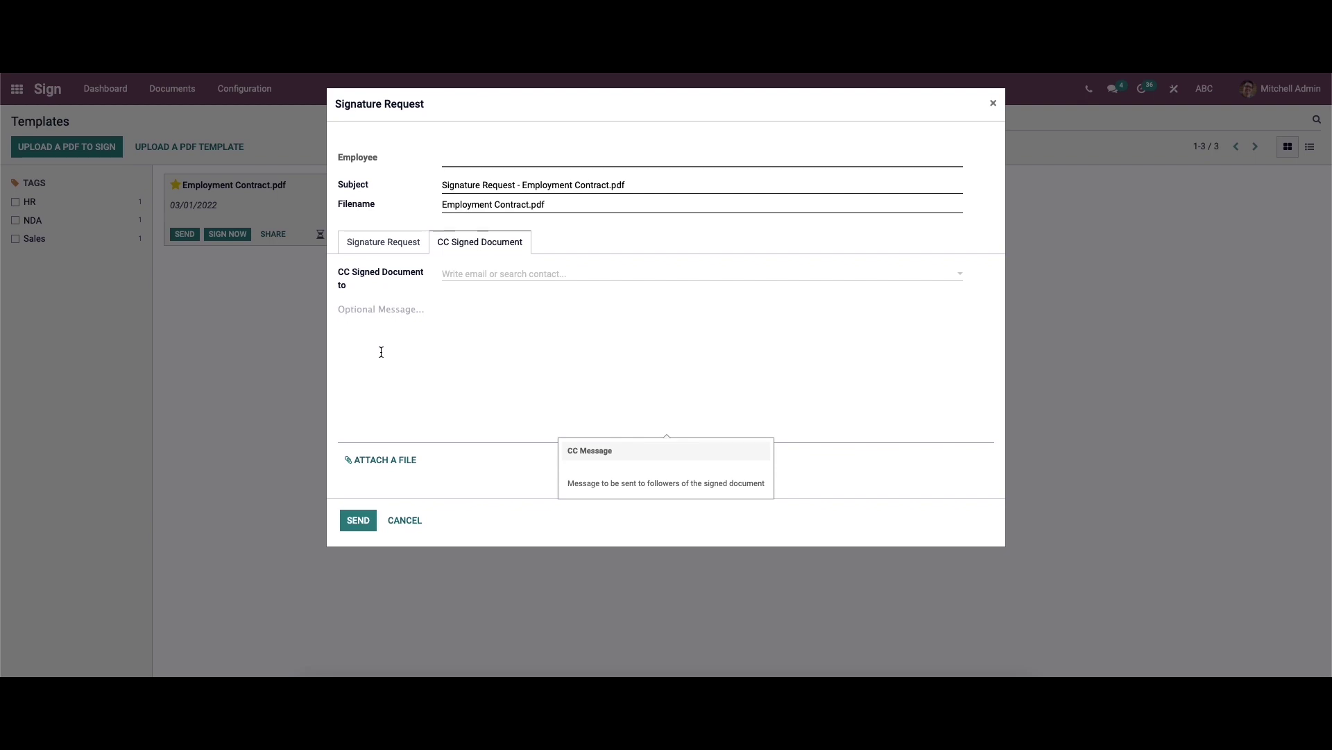
{"action": "left_click", "coordinate": [392, 521]}
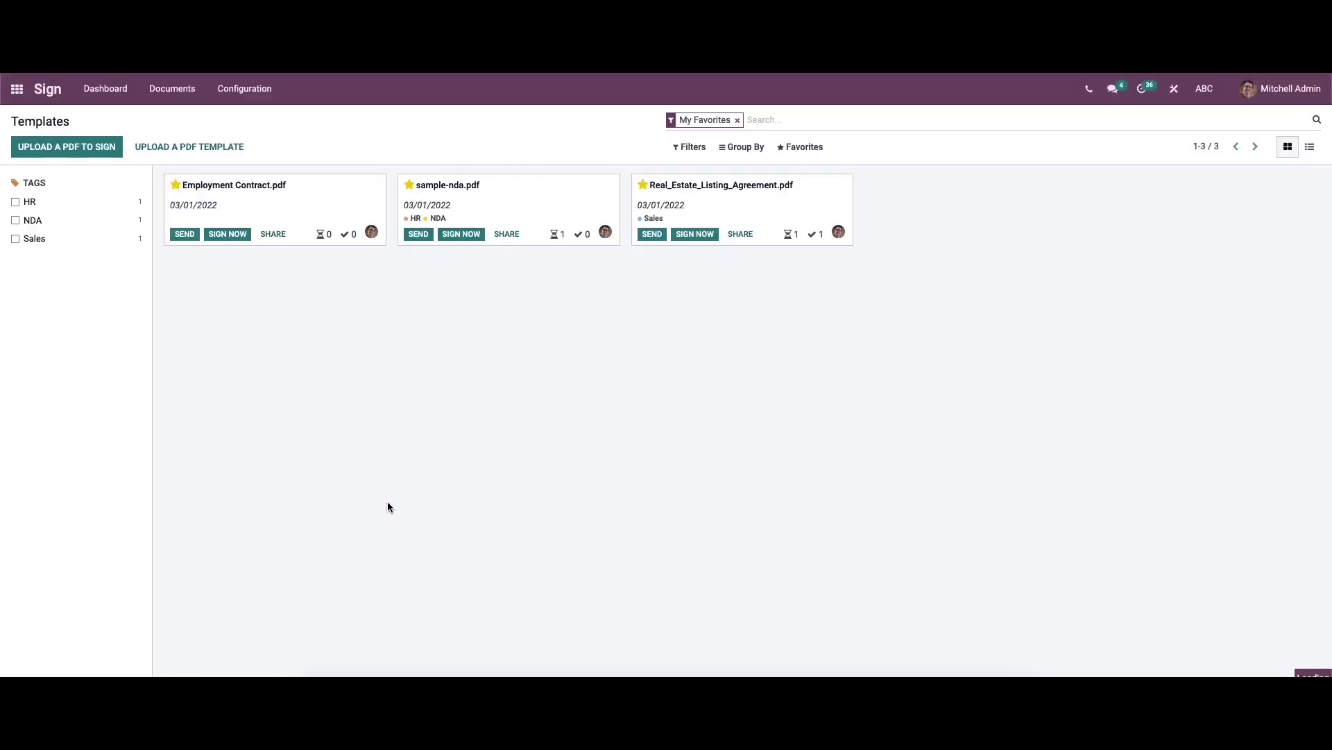
Choose Sign Now for the Employment Contract.pdf template and open it for signing
{"action": "left_click", "coordinate": [224, 236]}
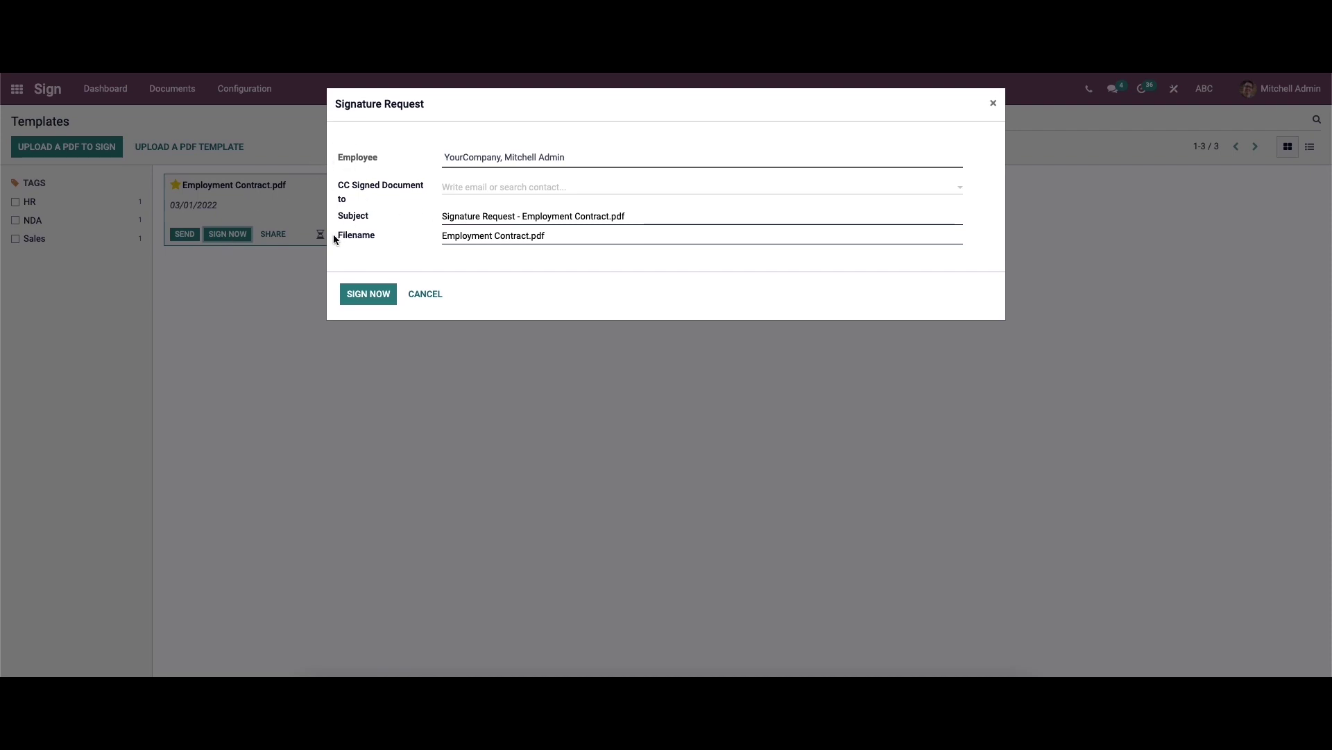
{"action": "left_click", "coordinate": [367, 294]}
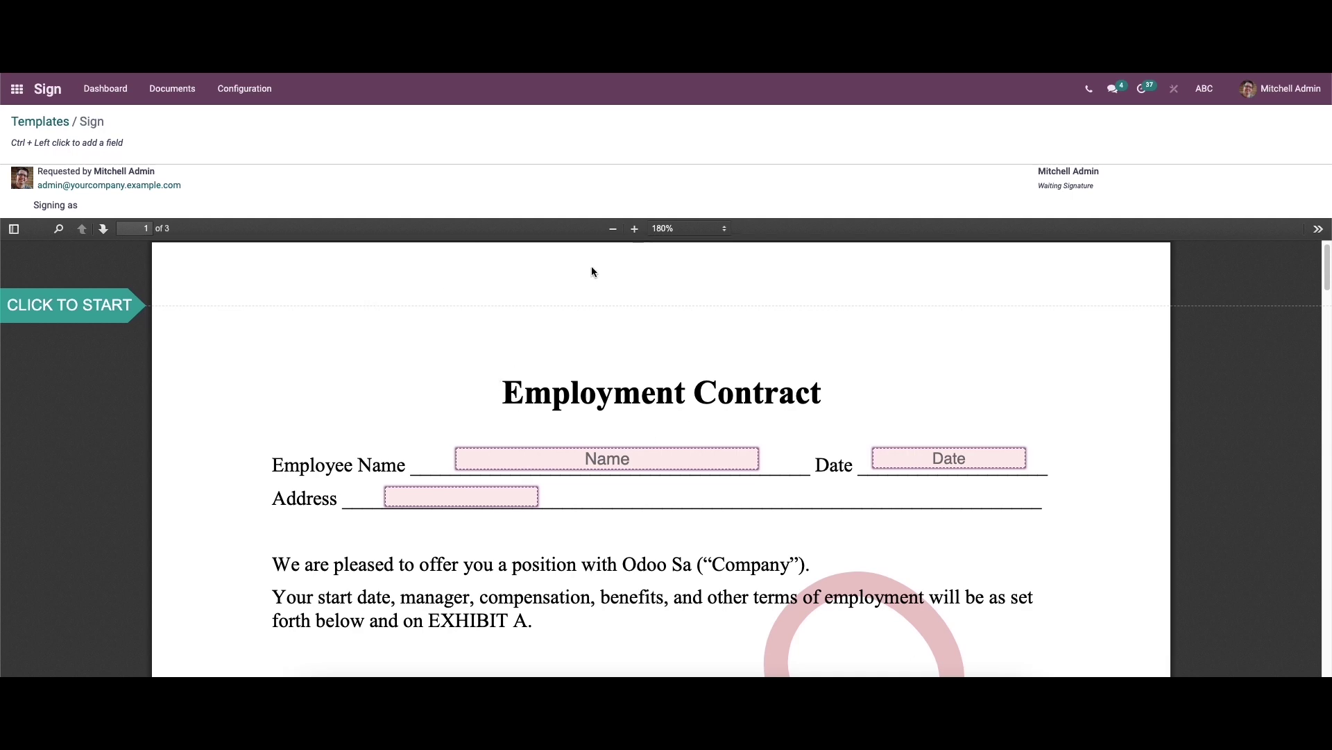
Fill in the employee name, the date 03/01/2022, and the pasted address
{"action": "scroll", "coordinate": [565, 369], "scroll_direction": "down", "scroll_amount": 2}
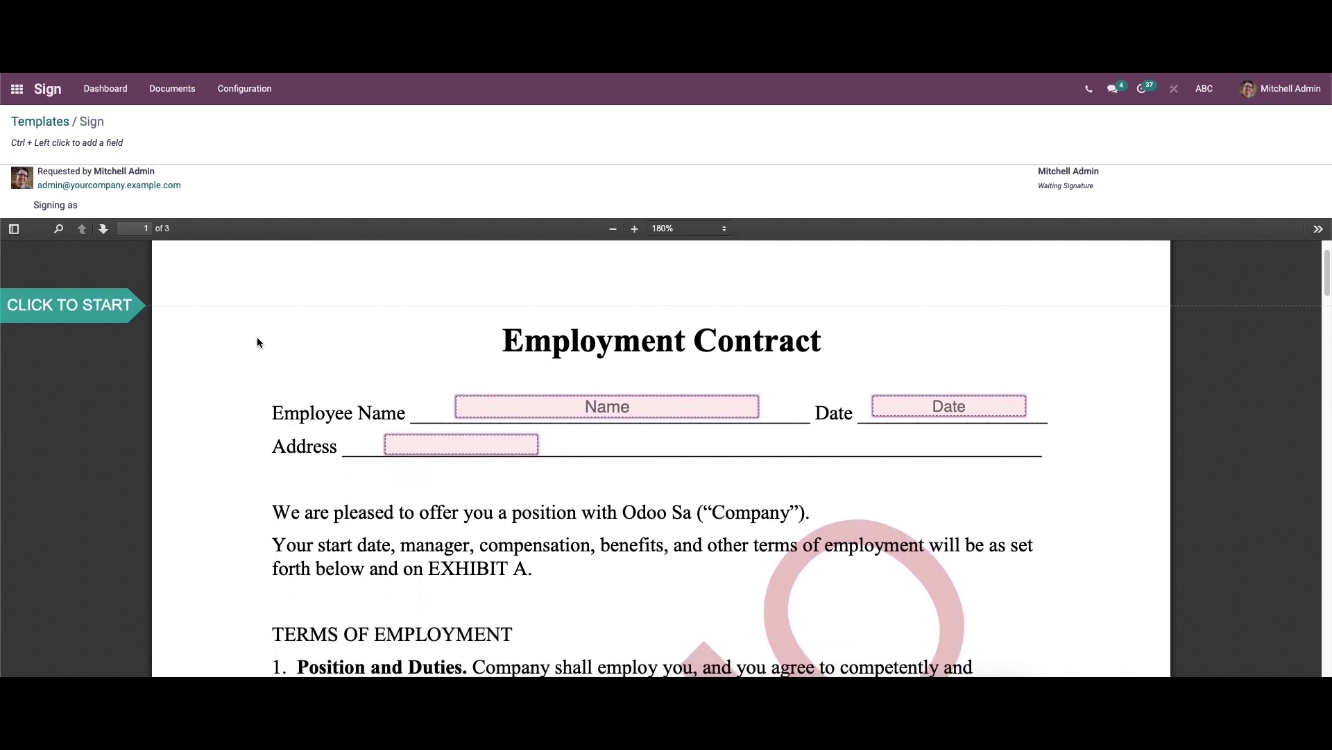
{"action": "left_click", "coordinate": [90, 307]}
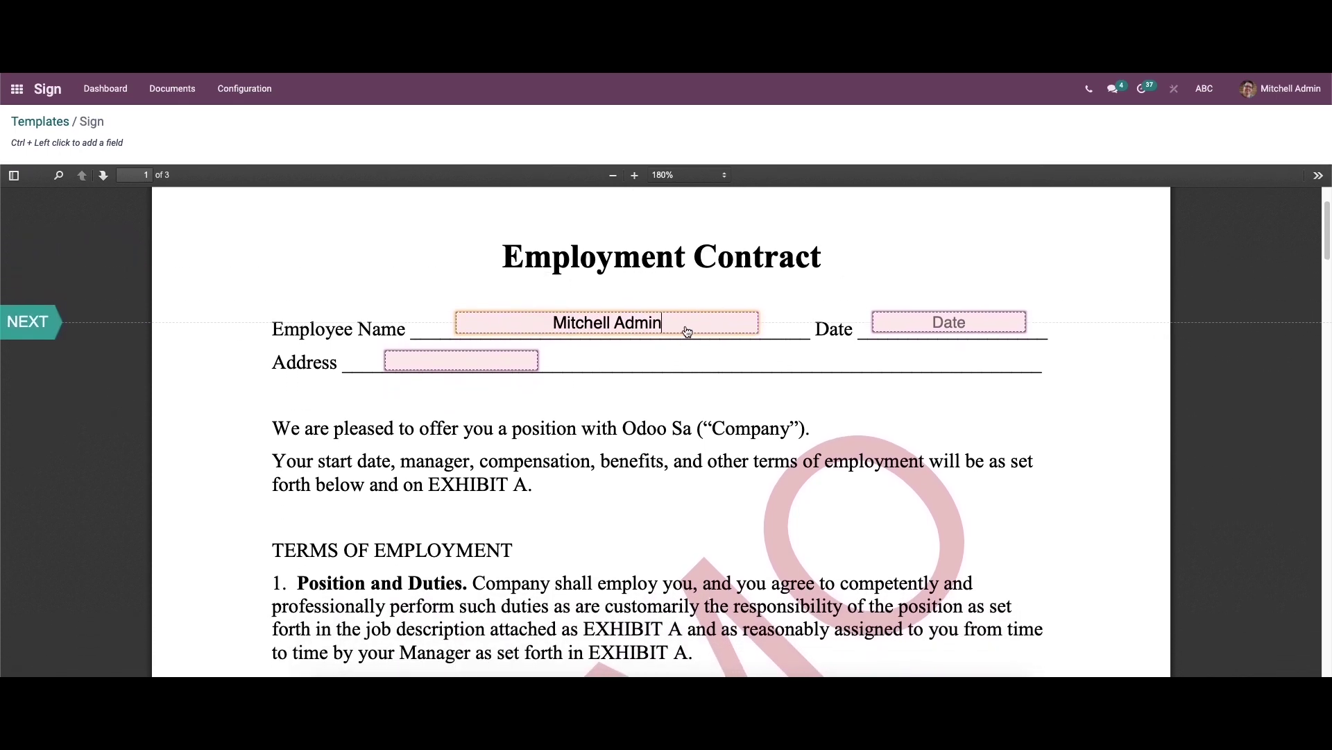
{"action": "left_click", "coordinate": [959, 329]}
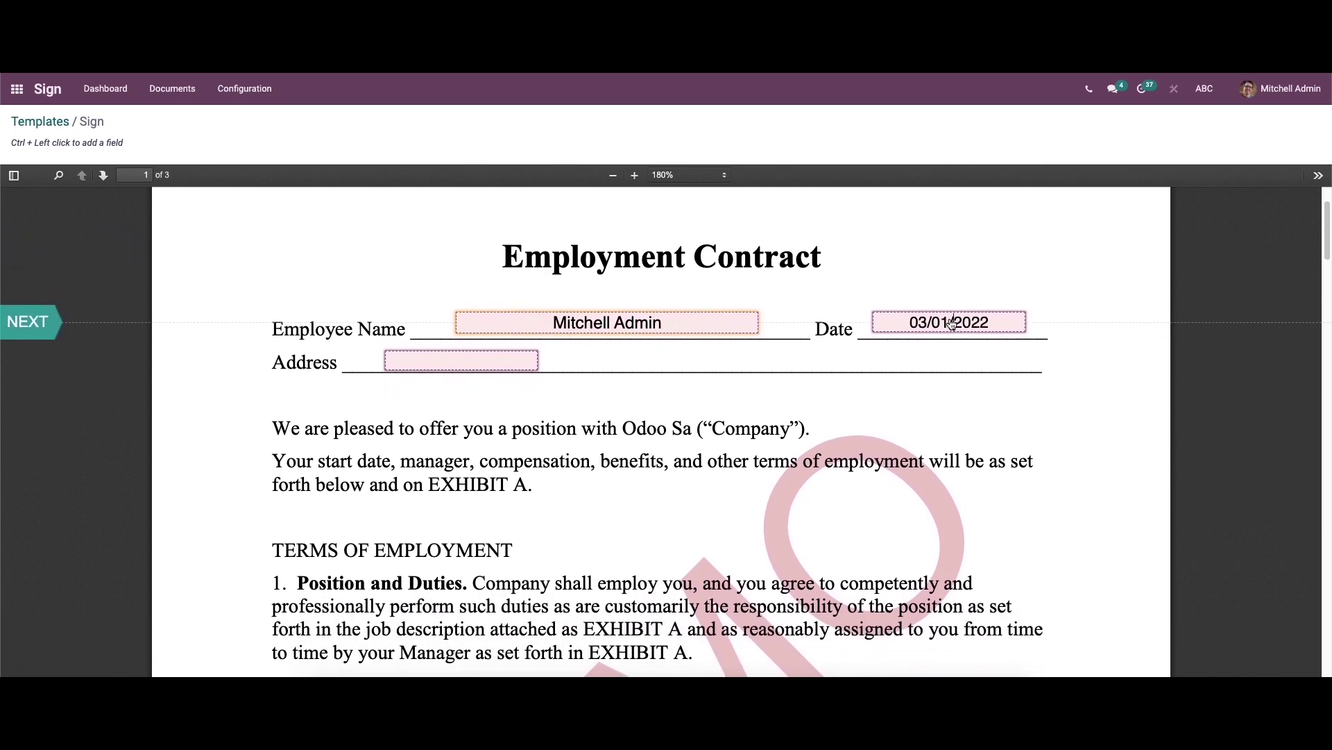
{"action": "right_click", "coordinate": [465, 359]}
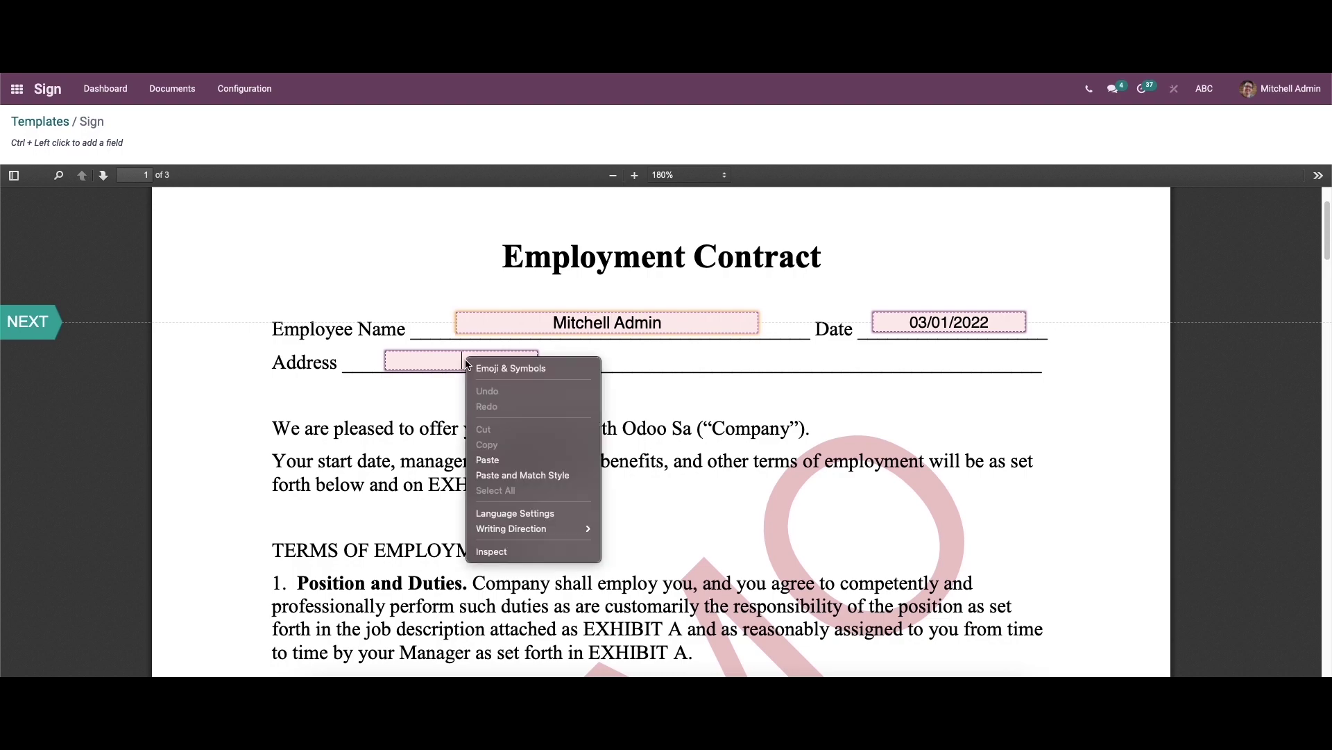
{"action": "left_click", "coordinate": [521, 460]}
Add the employee signature and its date on page 3
{"action": "scroll", "coordinate": [590, 390], "scroll_direction": "down", "scroll_amount": 20}
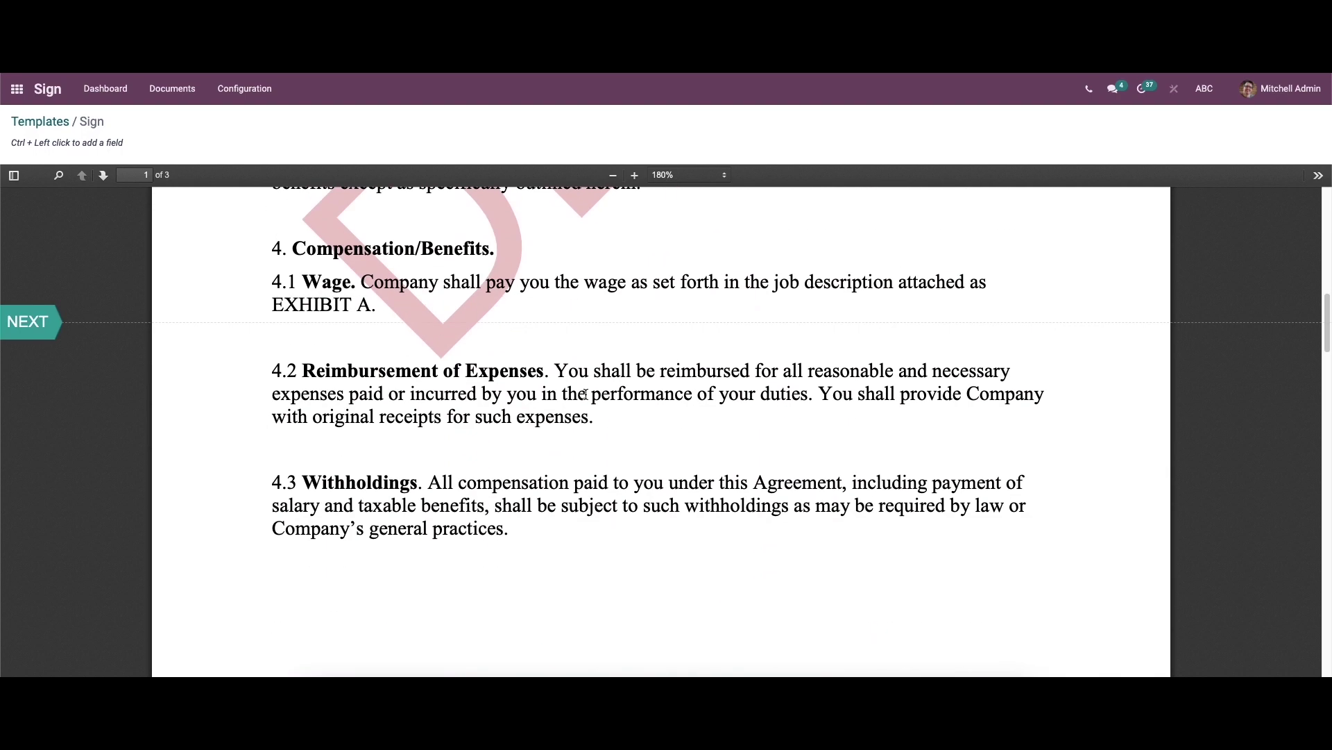
{"action": "scroll", "coordinate": [579, 398], "scroll_direction": "down", "scroll_amount": 10}
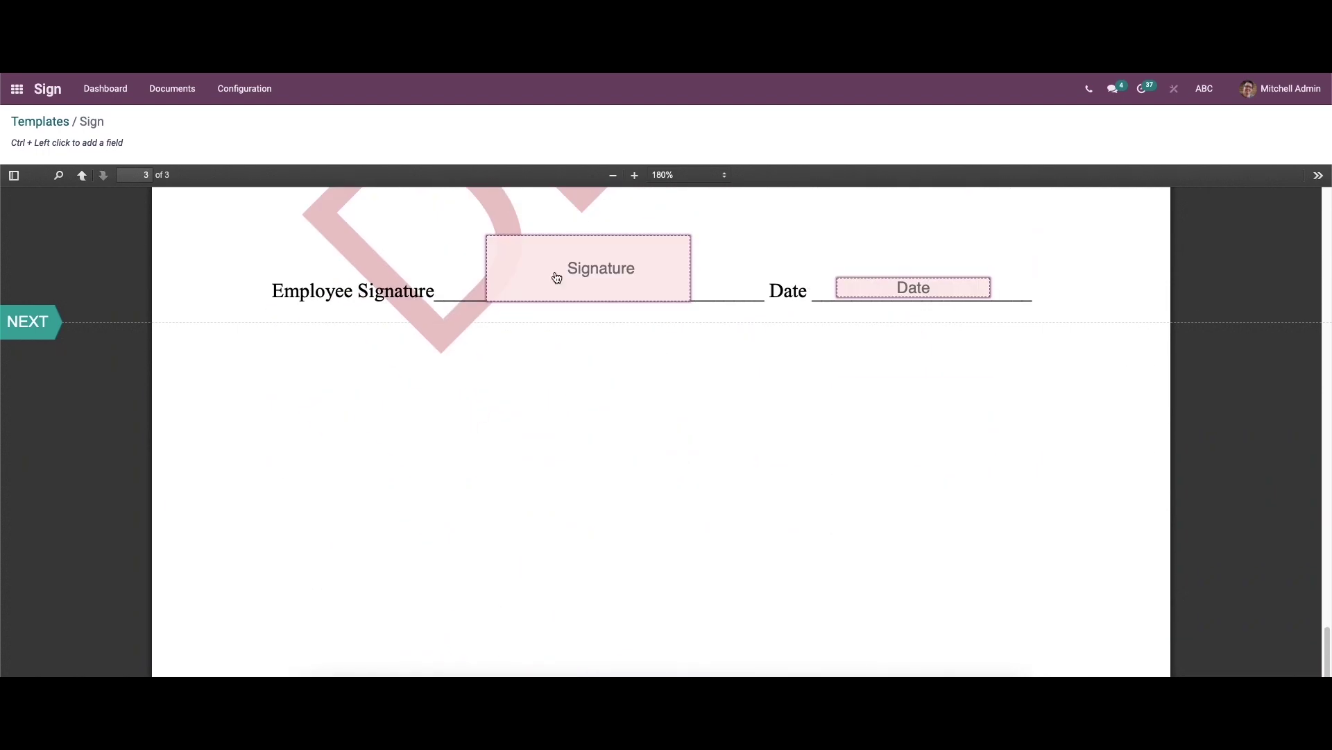
{"action": "left_click", "coordinate": [592, 267]}
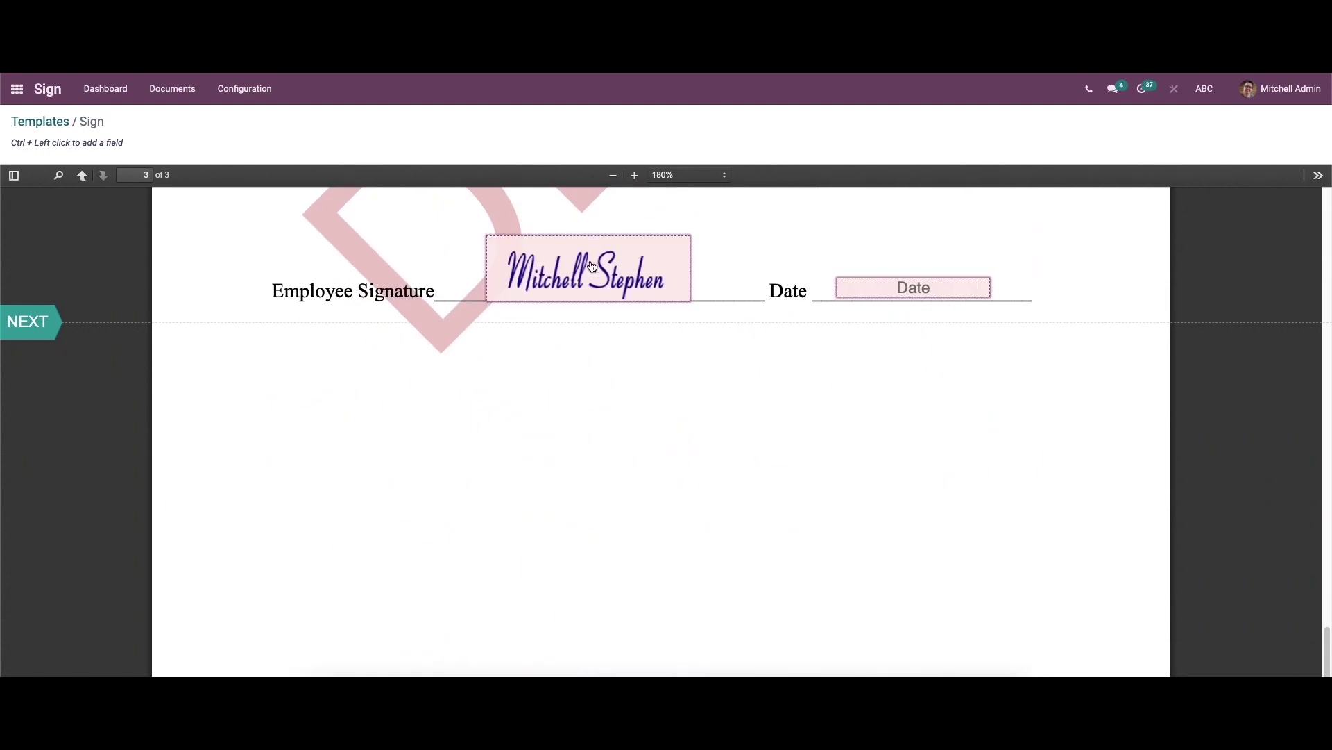
{"action": "left_click", "coordinate": [965, 293]}
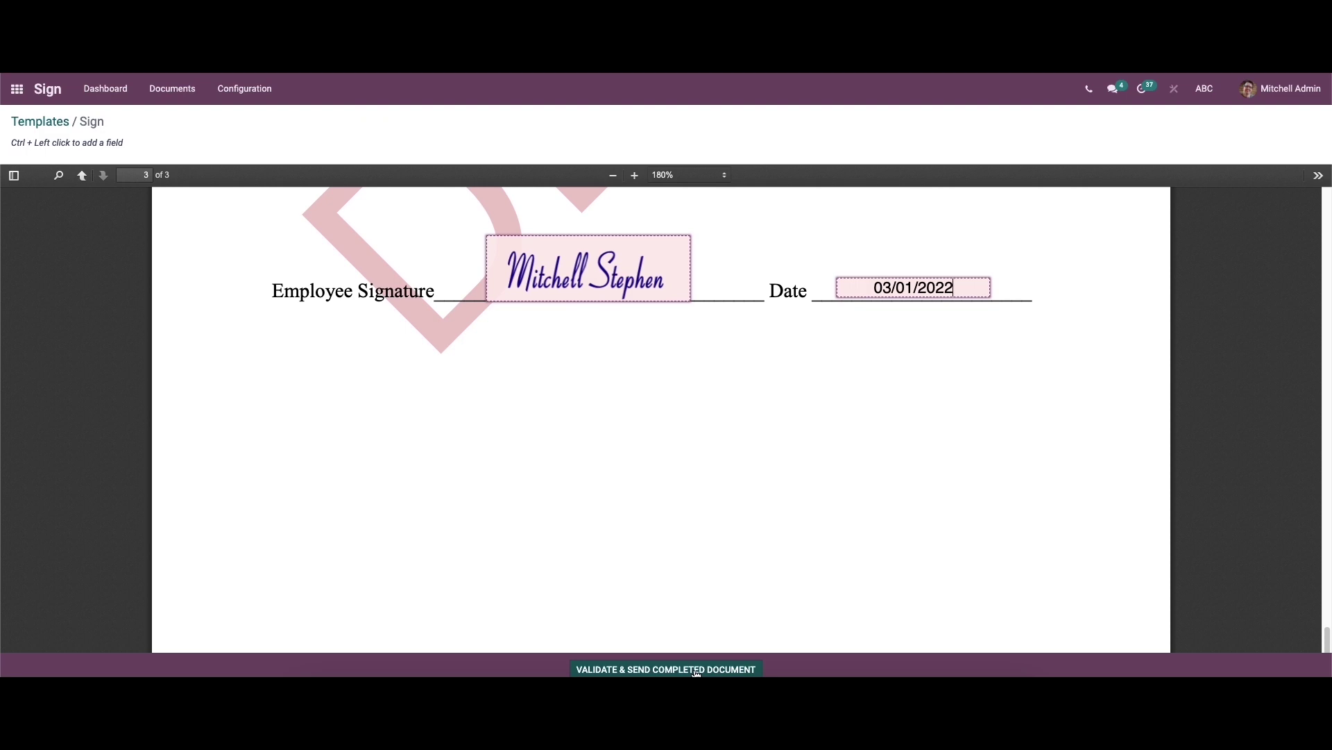
Validate and send the completed Employment Contract document
{"action": "left_click", "coordinate": [696, 669]}
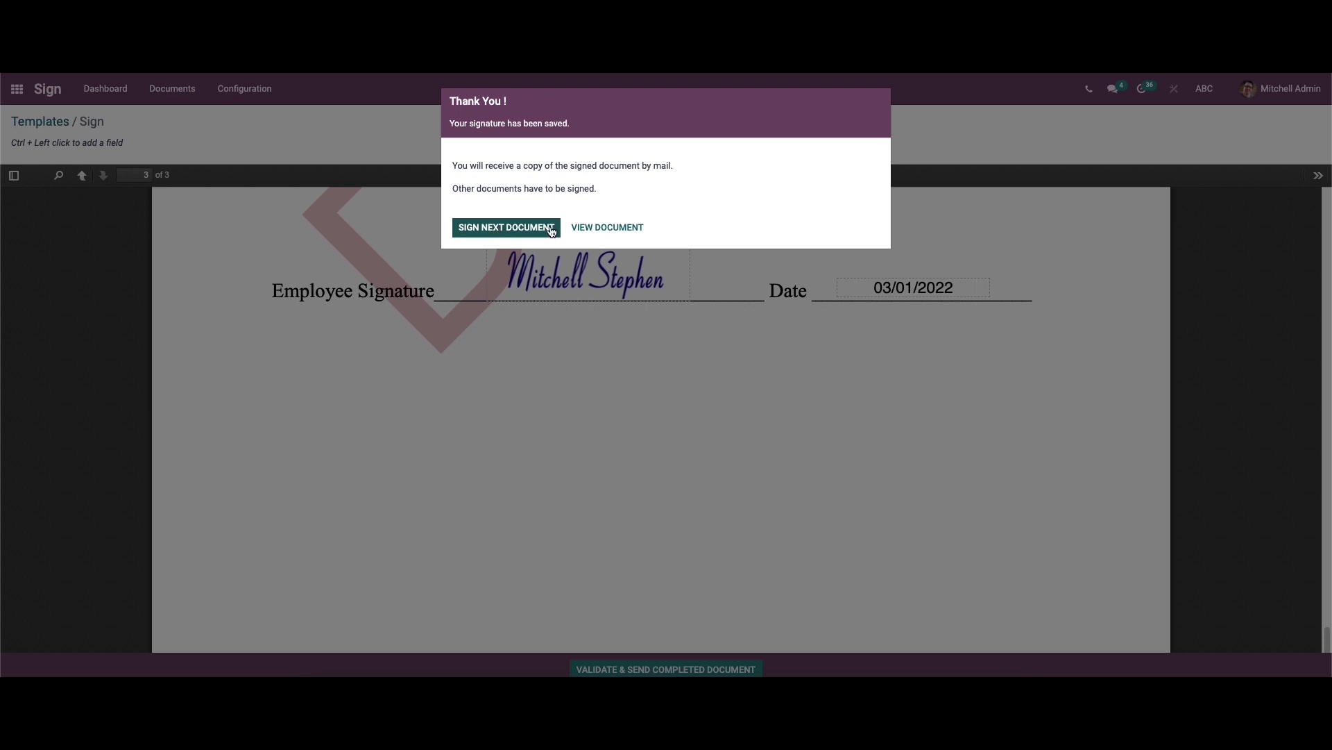
Review the signed Employment Contract.pdf's filled name, date and address, then download it
{"action": "left_click", "coordinate": [617, 234]}
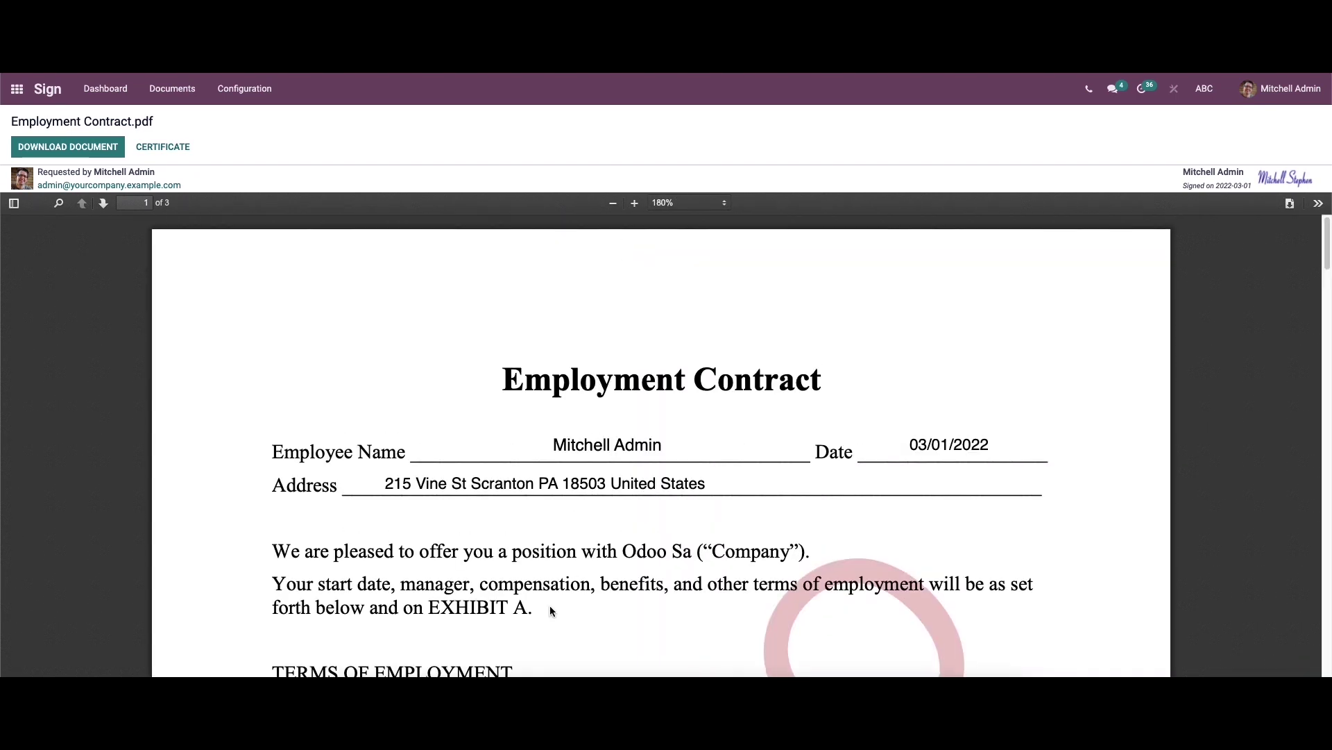
{"action": "scroll", "coordinate": [506, 503], "scroll_direction": "down", "scroll_amount": 1}
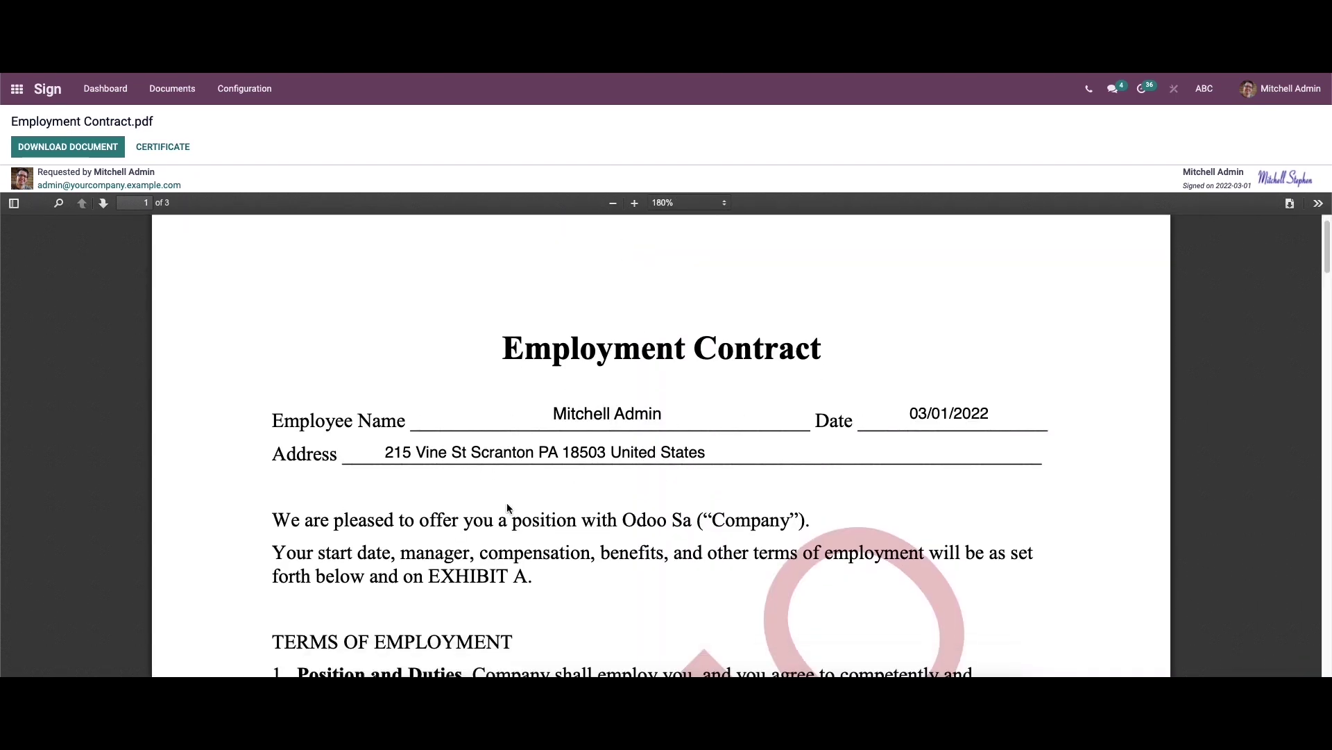
{"action": "scroll", "coordinate": [507, 508], "scroll_direction": "down", "scroll_amount": 4}
{"action": "scroll", "coordinate": [587, 425], "scroll_direction": "up", "scroll_amount": 2}
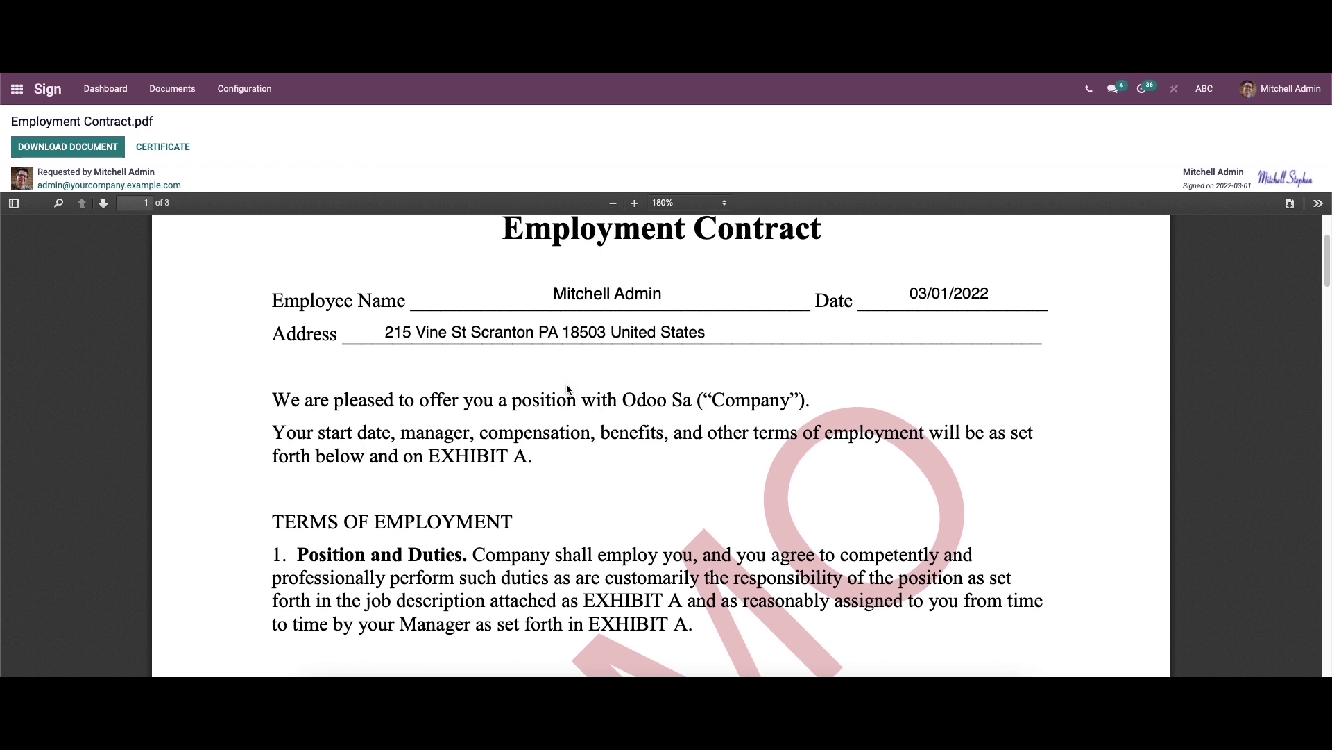
{"action": "left_click", "coordinate": [70, 149]}
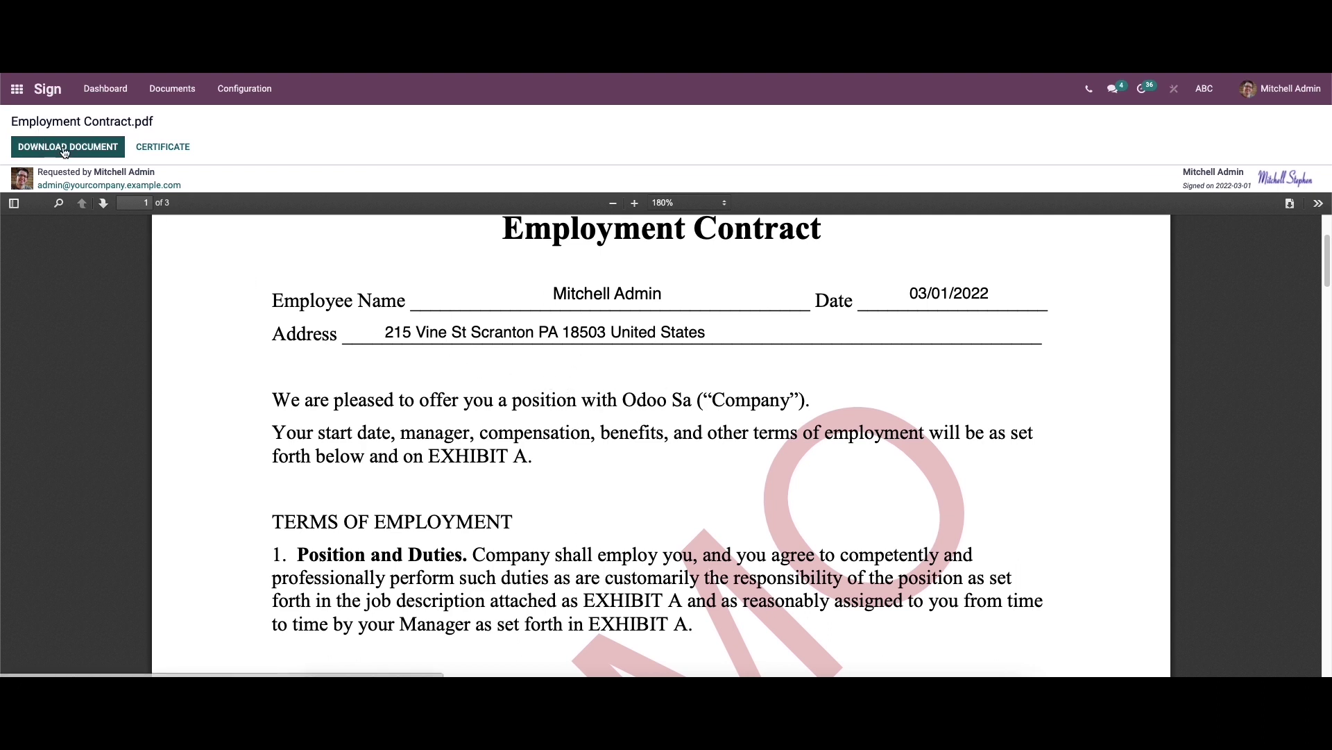